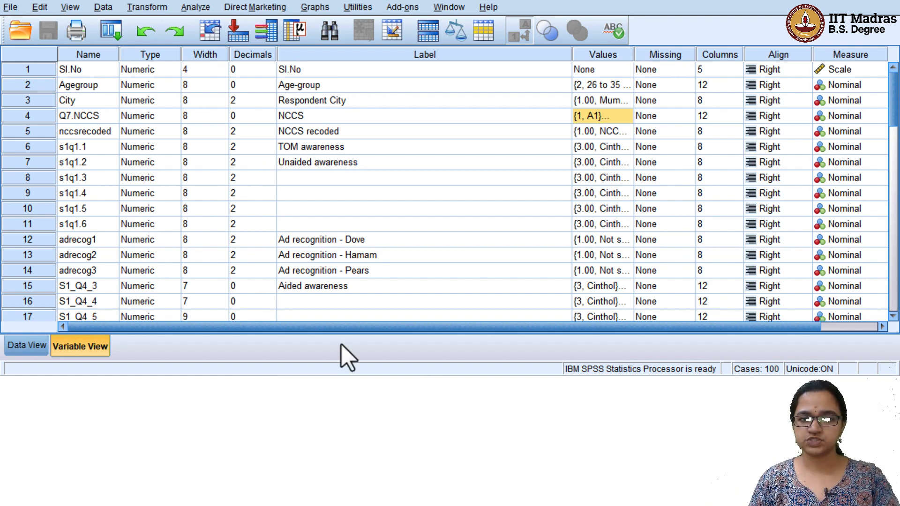
# - Close the Output1 viewer window without saving its contents
pyautogui.moveTo(292, 387)
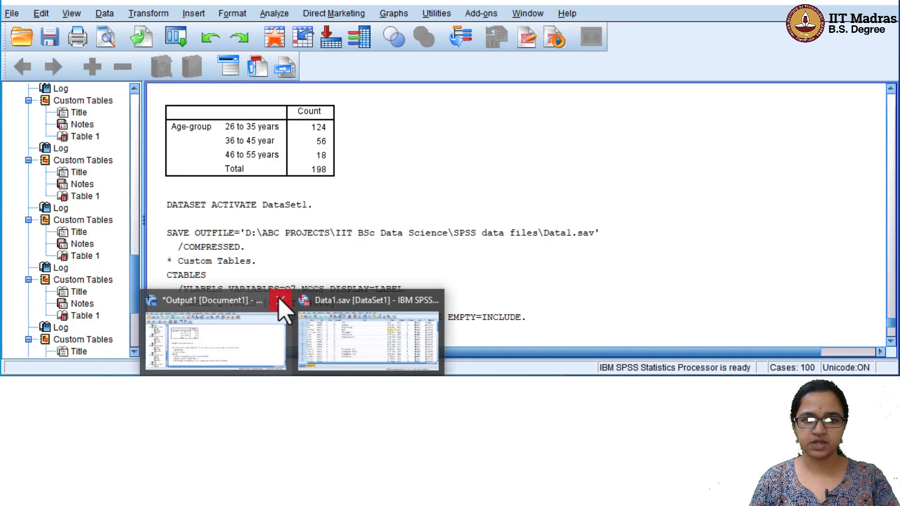
pyautogui.click(281, 300)
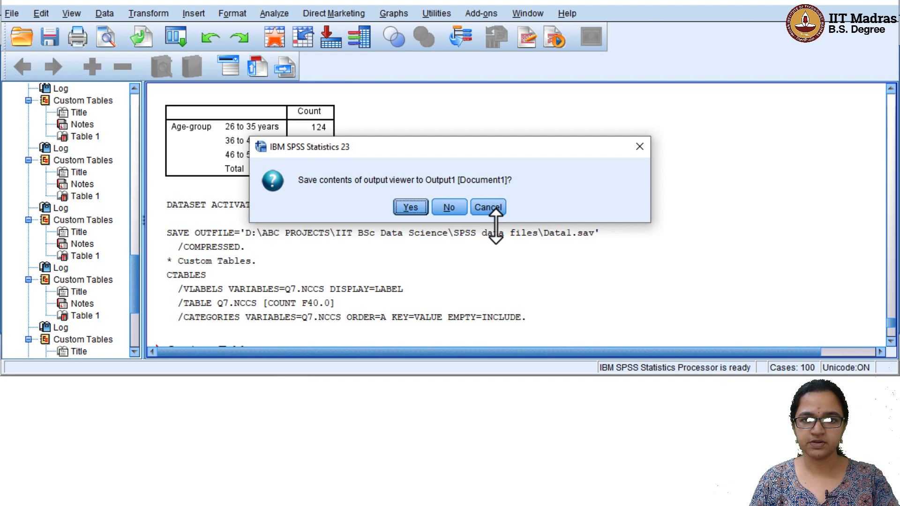
pyautogui.click(448, 208)
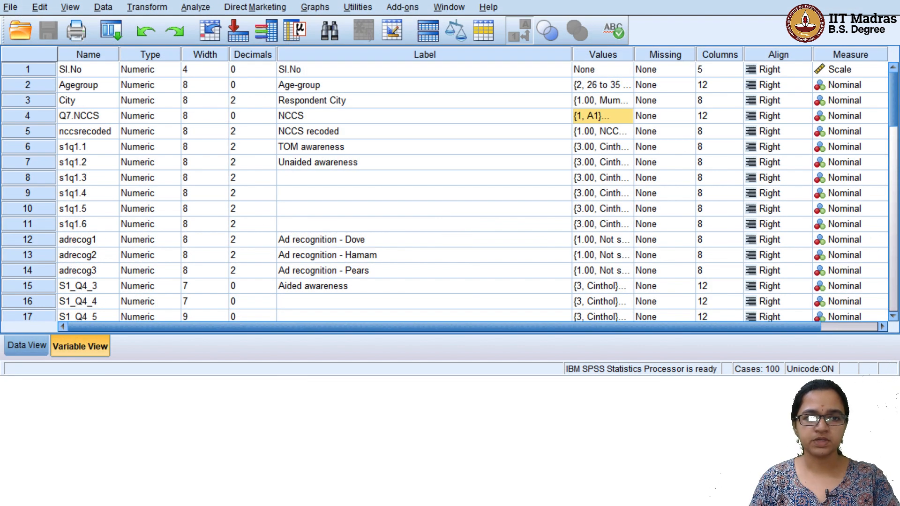
pyautogui.moveTo(293, 387)
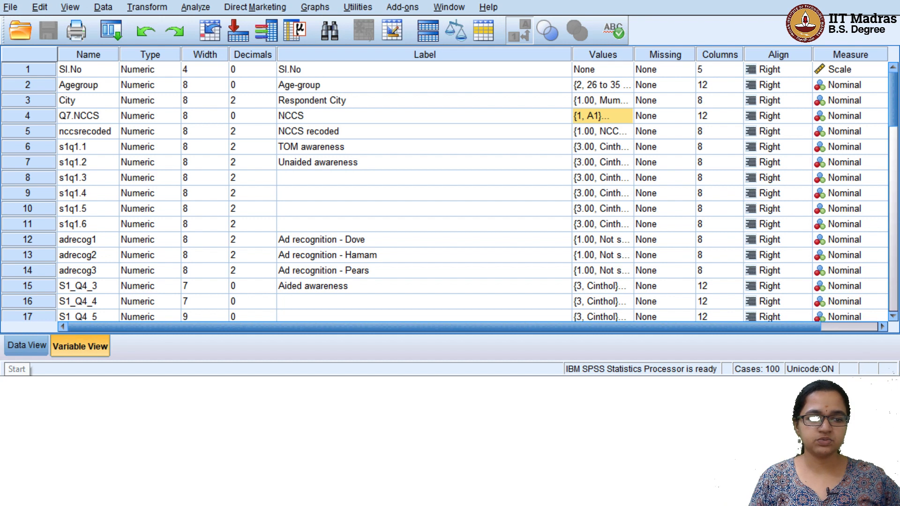
pyautogui.click(17, 391)
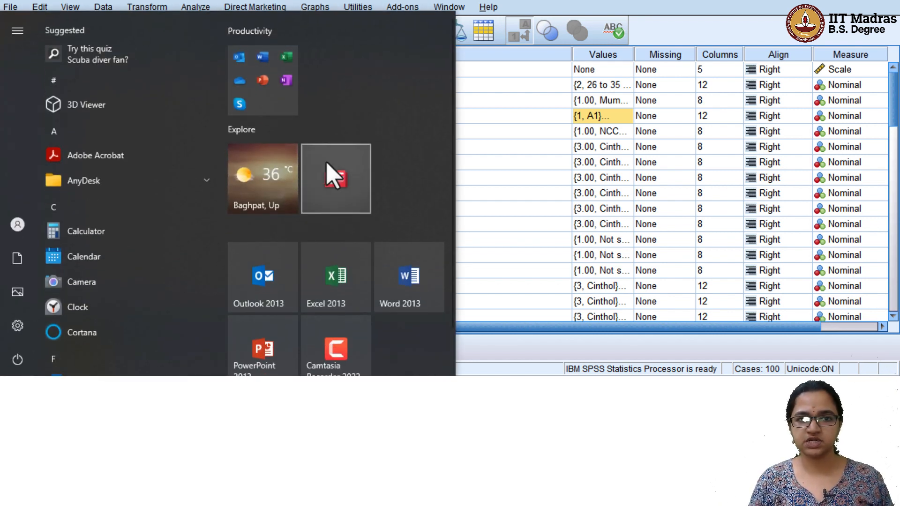
pyautogui.click(17, 391)
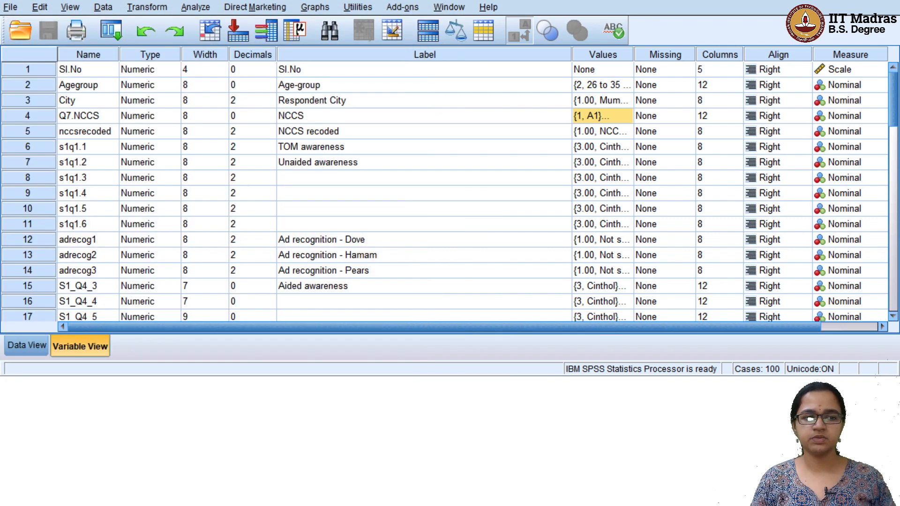
pyautogui.click(17, 391)
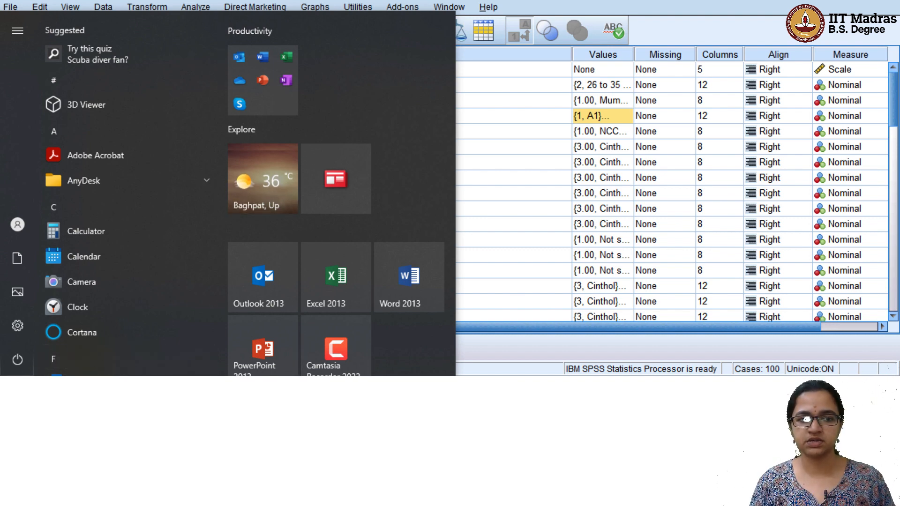
pyautogui.press('super')
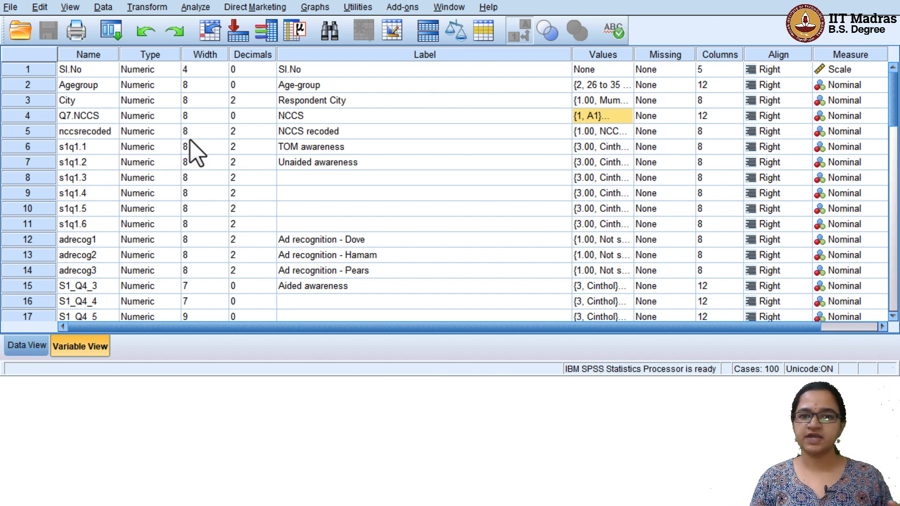
# - Narrow the Label column enough to fit the Role column on screen, and compare the variable definitions with the case data
pyautogui.moveTo(573, 55); pyautogui.dragTo(441, 58)
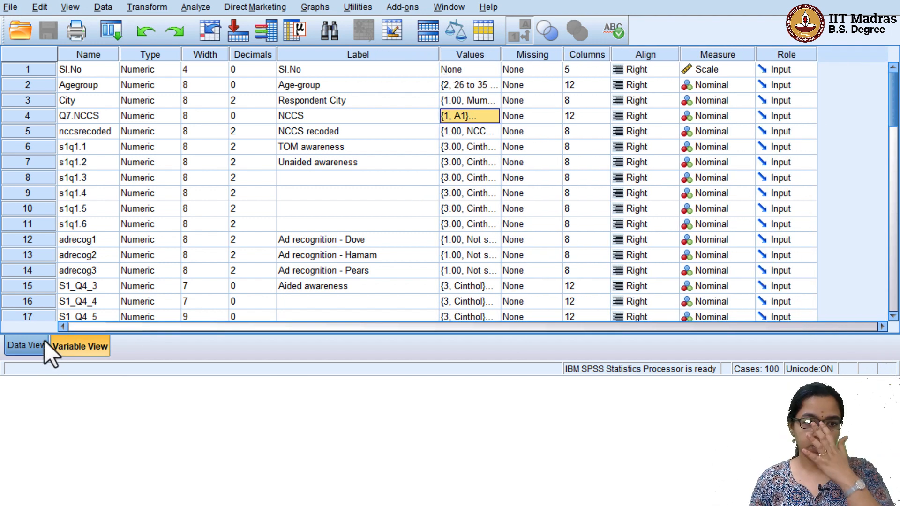
pyautogui.click(24, 348)
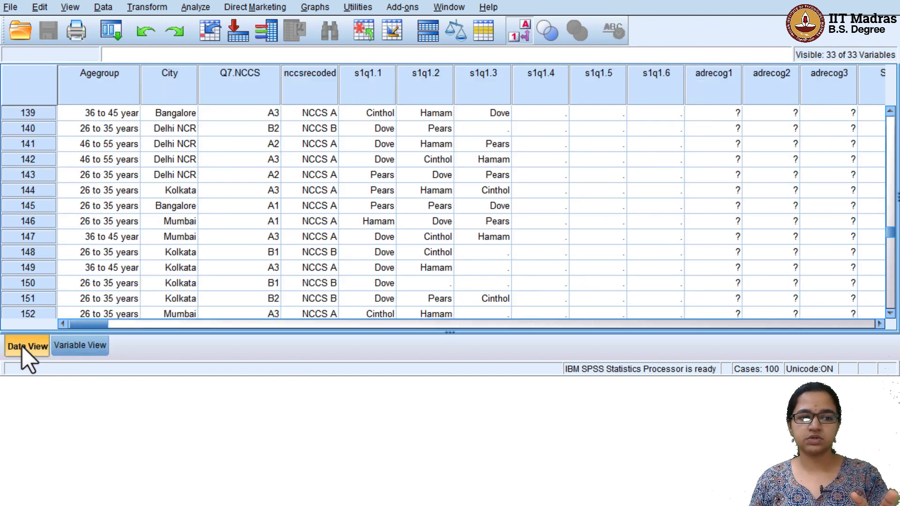
pyautogui.click(66, 348)
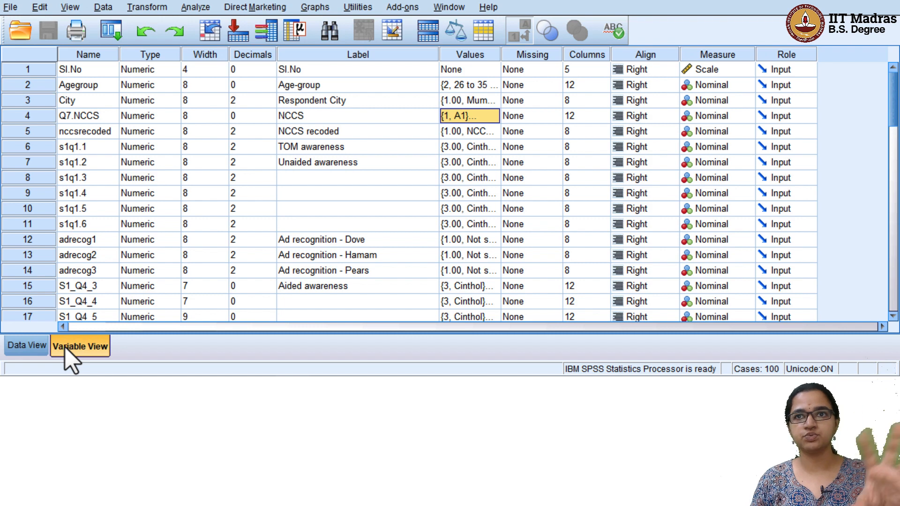
pyautogui.click(17, 348)
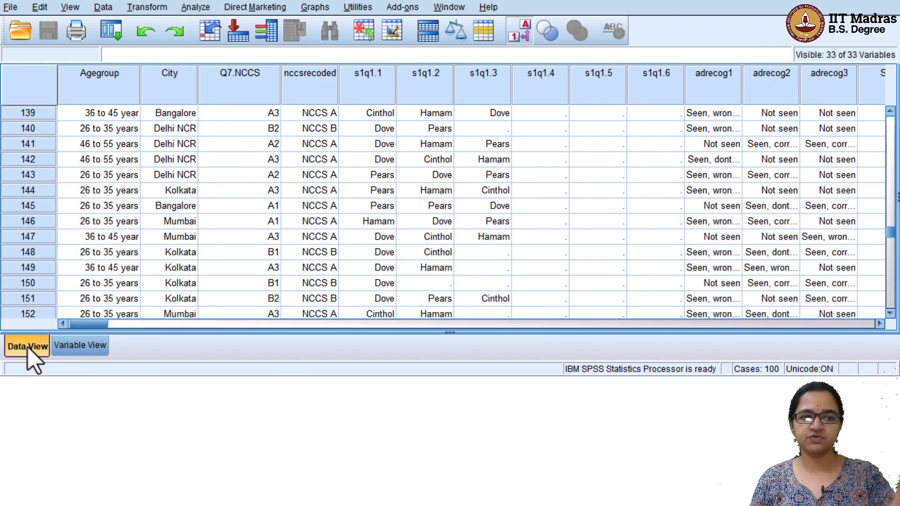
pyautogui.click(71, 348)
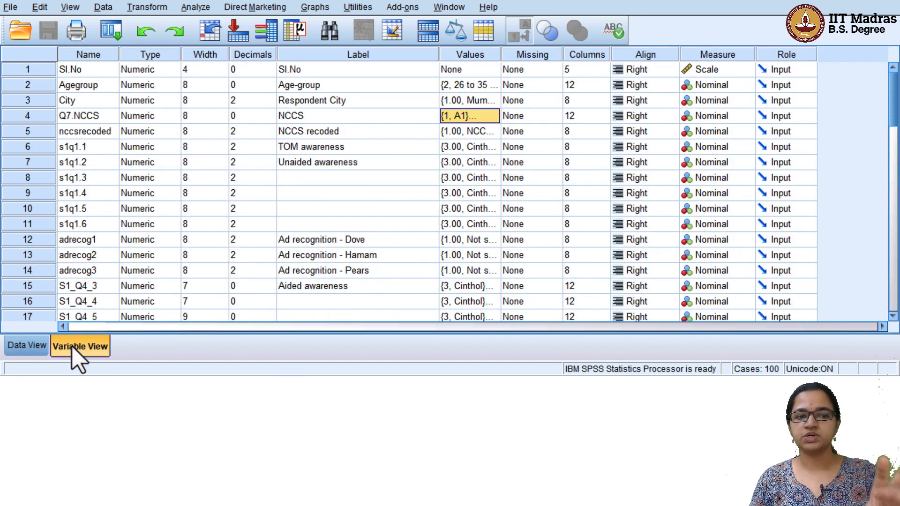
pyautogui.click(32, 348)
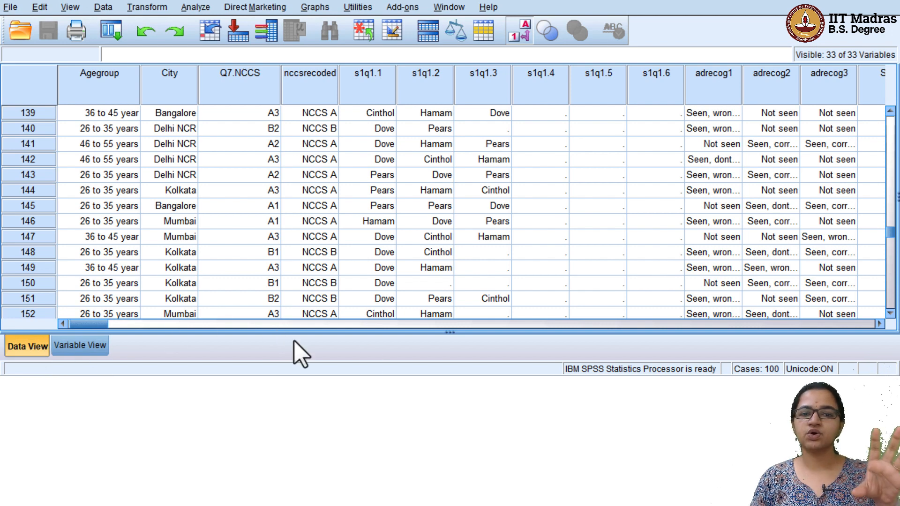
pyautogui.moveTo(90, 324); pyautogui.dragTo(86, 328)
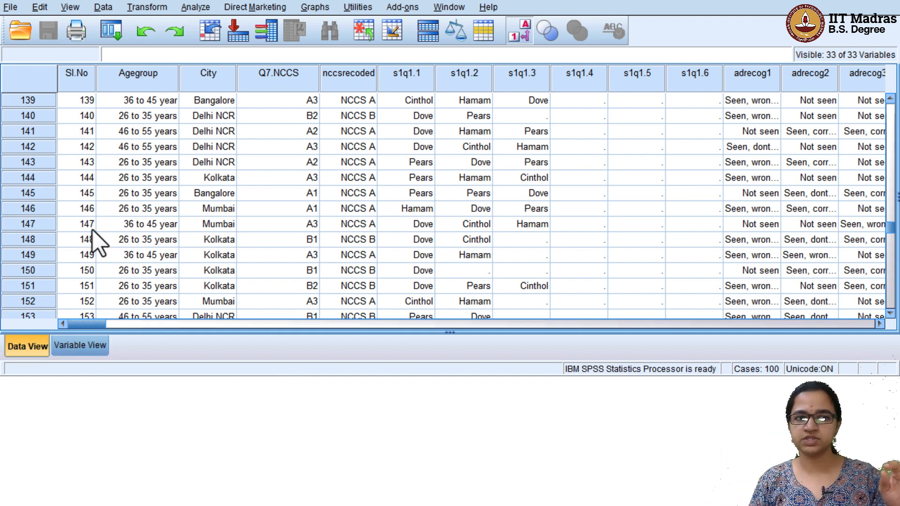
pyautogui.click(85, 346)
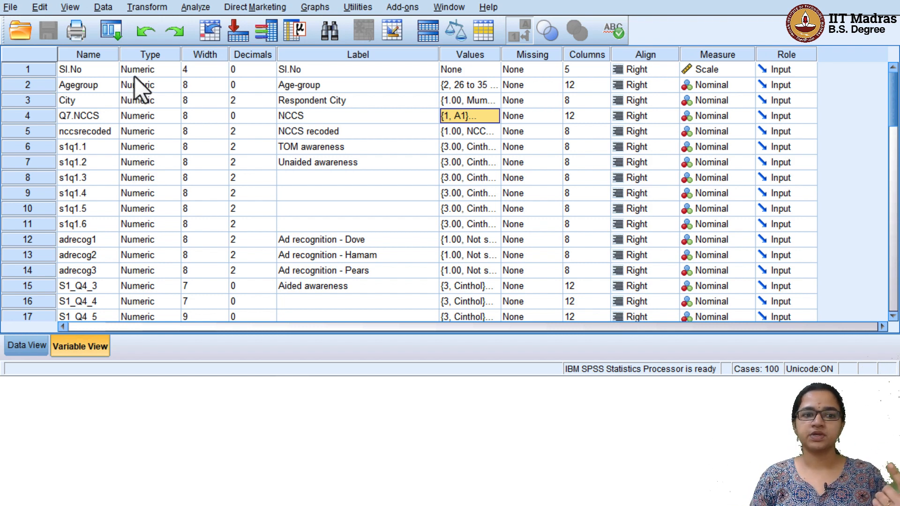
# - Turn off value labels in the data sheet to show numeric codes, and go to the first case
pyautogui.click(27, 348)
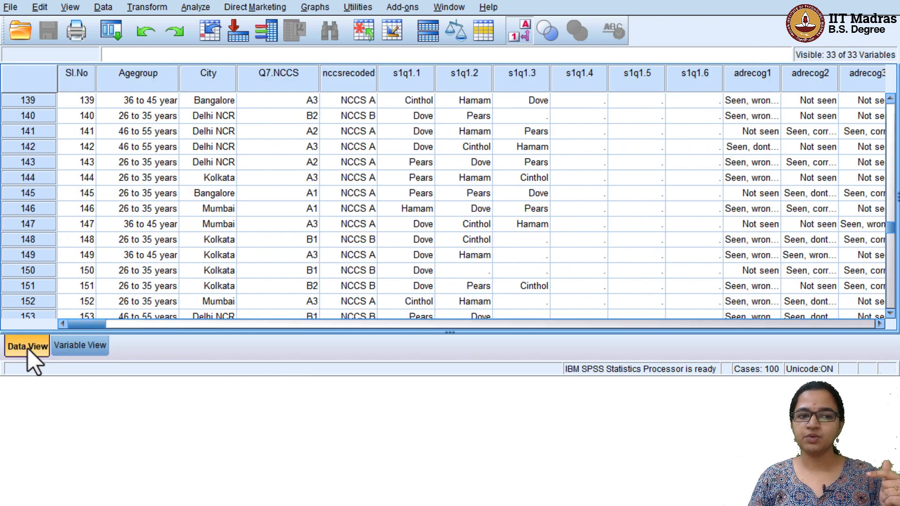
pyautogui.click(69, 10)
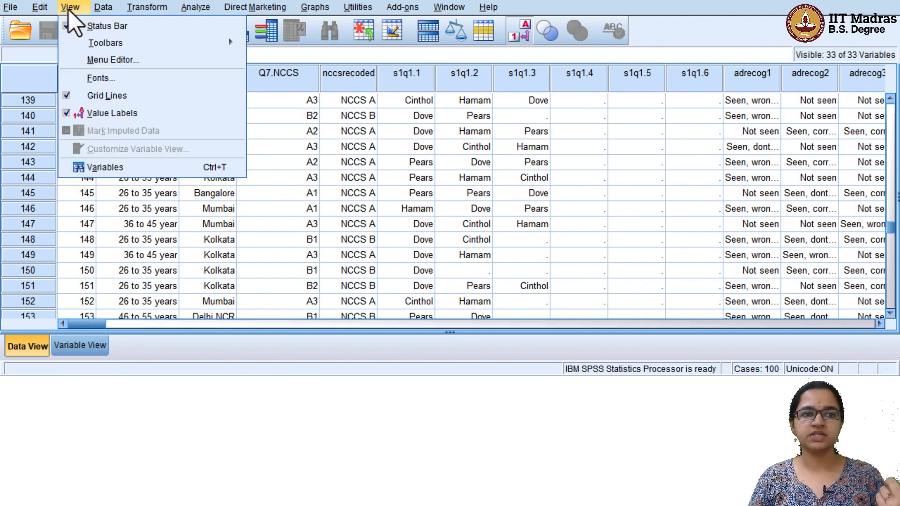
pyautogui.click(65, 115)
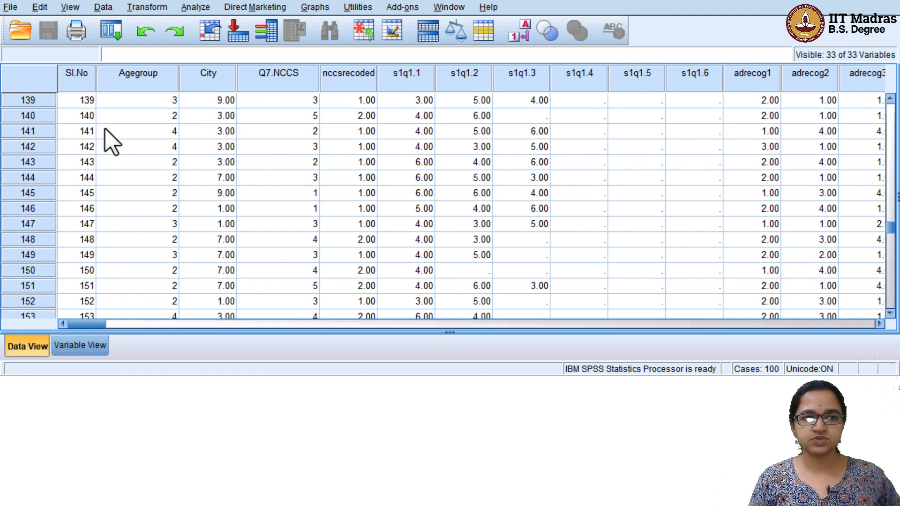
pyautogui.scroll(20, 63, 136)
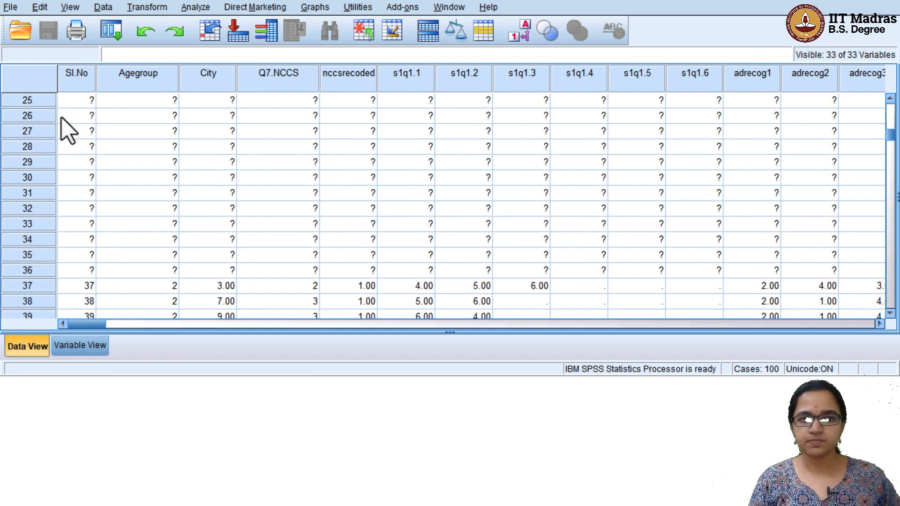
pyautogui.scroll(8, 61, 117)
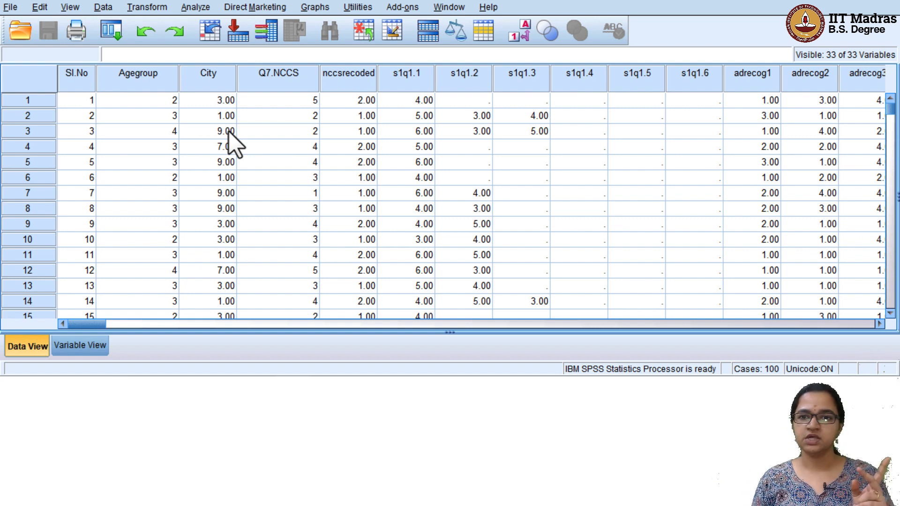
# - Examine the name, type, width, decimals and label attributes of the Sl.No variable in the variable definitions
pyautogui.click(84, 347)
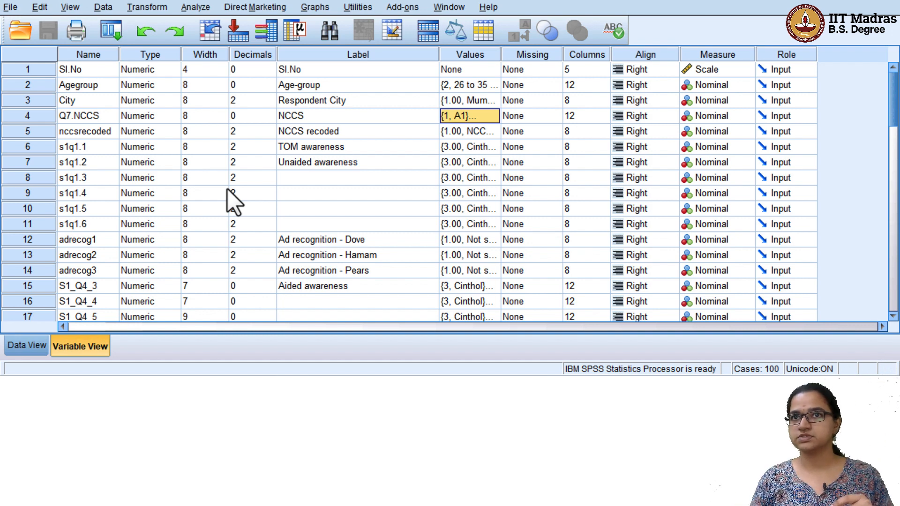
pyautogui.click(74, 74)
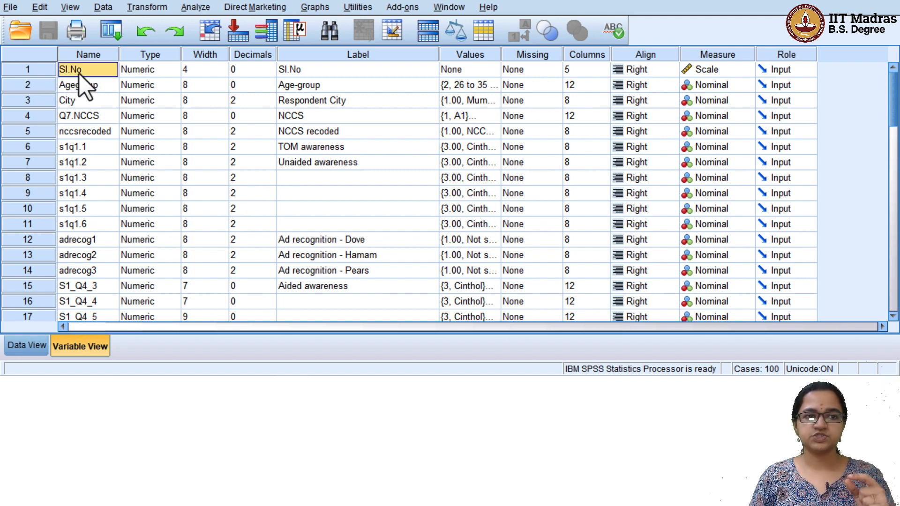
pyautogui.click(154, 71)
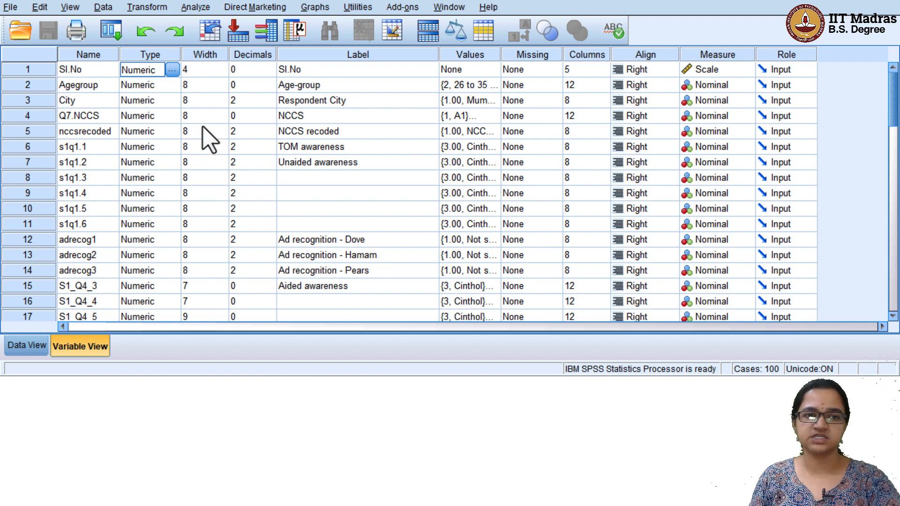
pyautogui.click(109, 72)
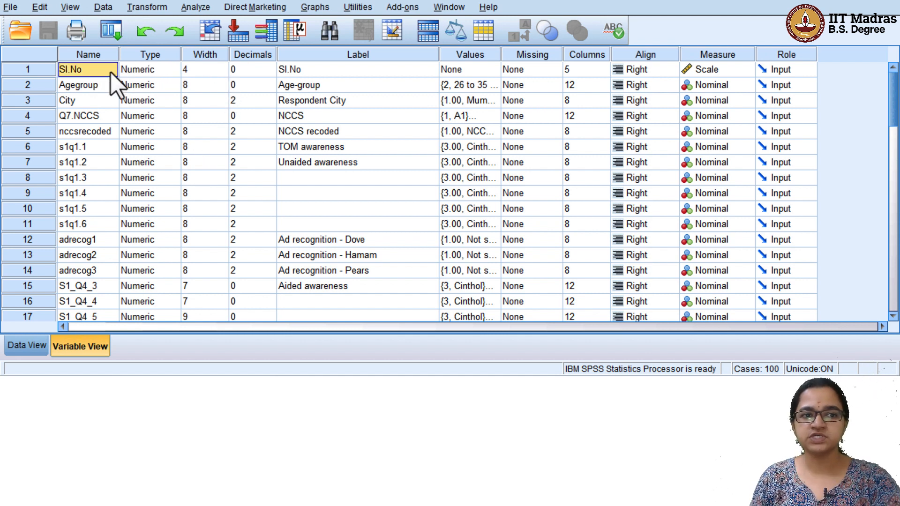
pyautogui.click(148, 72)
pyautogui.click(202, 69)
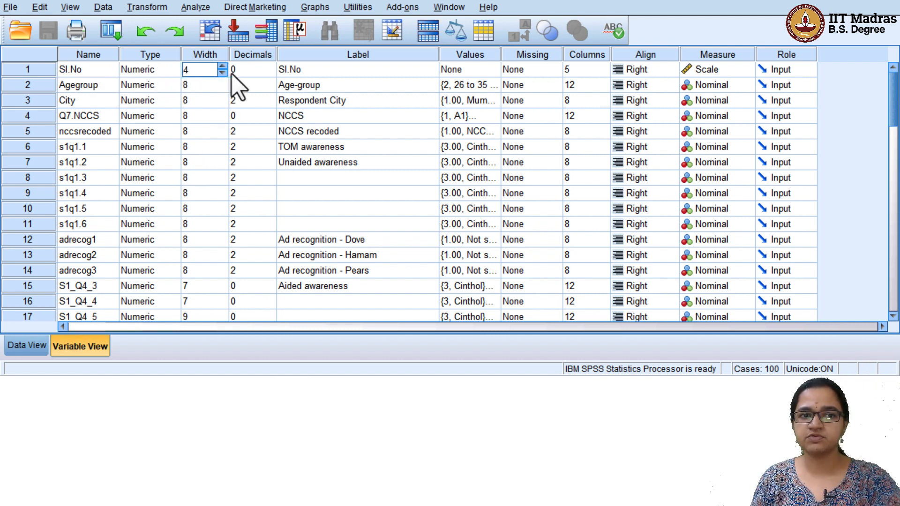
pyautogui.click(259, 73)
pyautogui.click(315, 70)
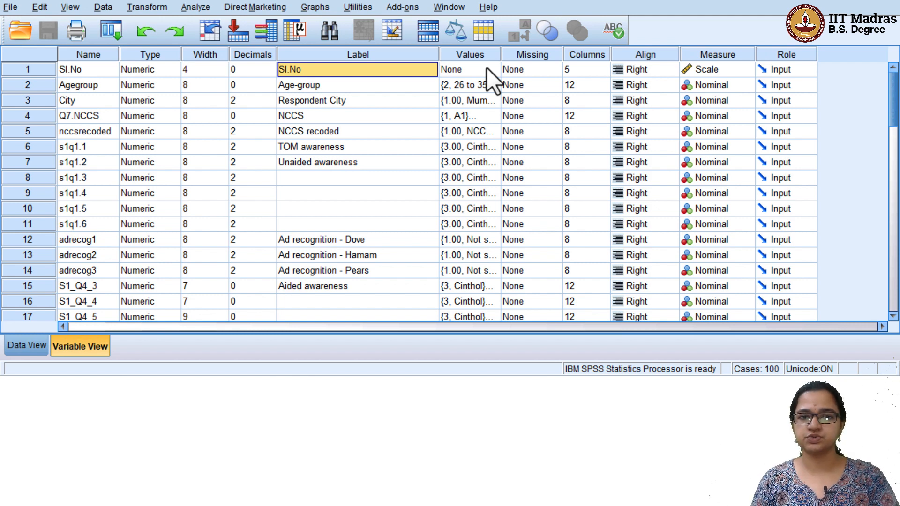
# - Examine the Agegroup variable's label and its value label codes, leaving the definitions unchanged
pyautogui.click(70, 88)
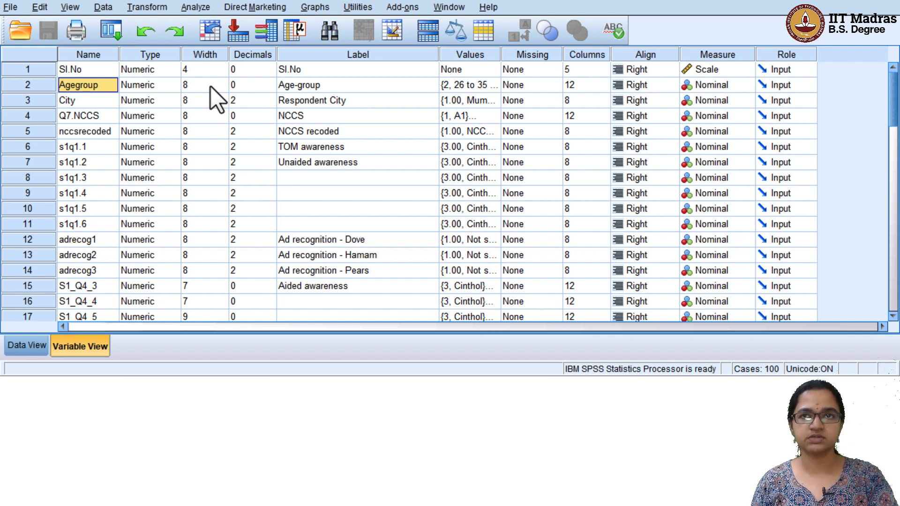
pyautogui.click(351, 87)
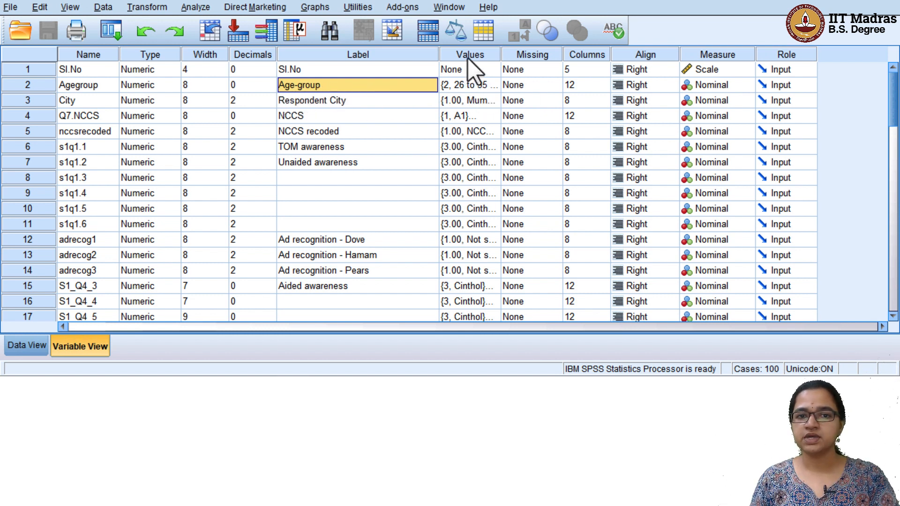
pyautogui.doubleClick(493, 89)
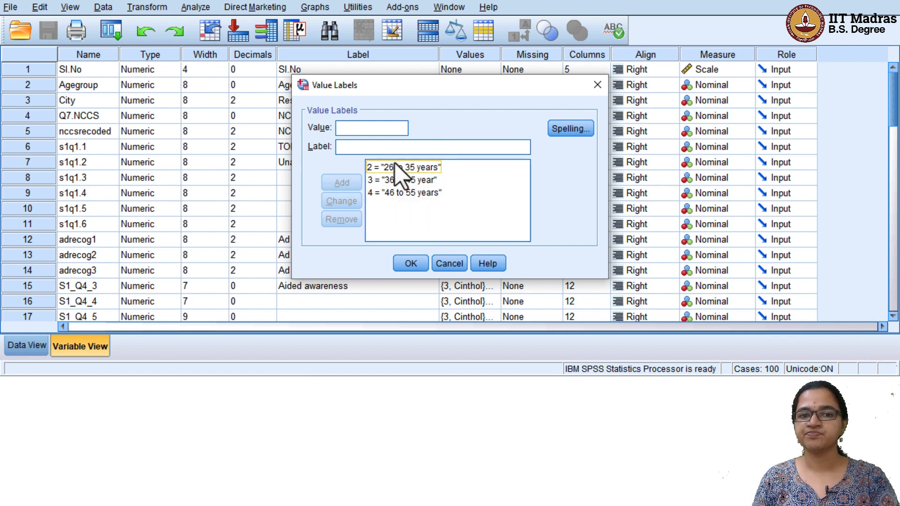
pyautogui.click(421, 182)
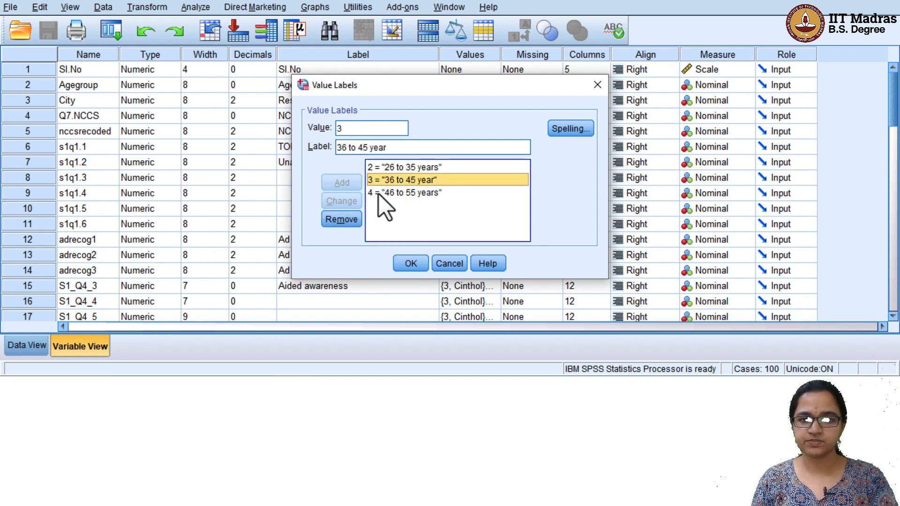
pyautogui.click(450, 265)
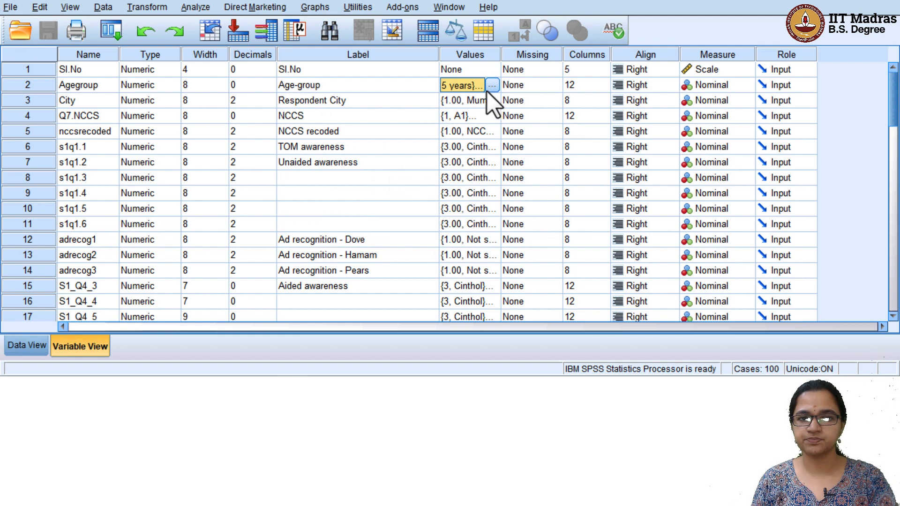
pyautogui.click(490, 86)
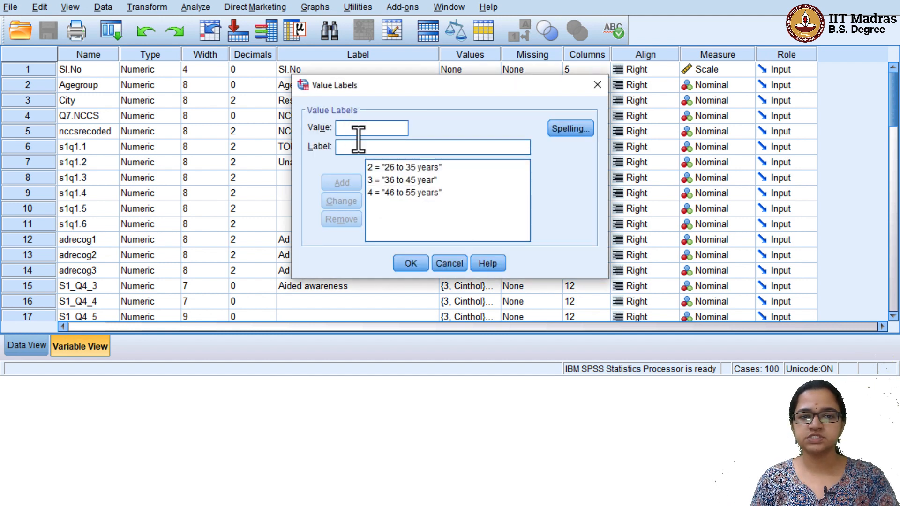
pyautogui.click(443, 265)
# - Clear the Agegroup variable's value labels by copying the empty Values setting from Sl.No onto it
pyautogui.click(469, 70)
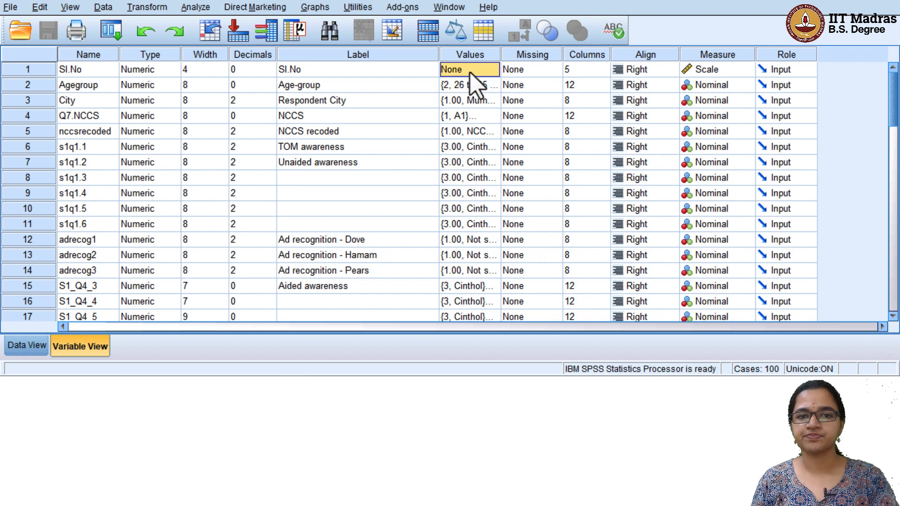
pyautogui.rightClick(471, 72)
pyautogui.click(486, 84)
pyautogui.rightClick(474, 88)
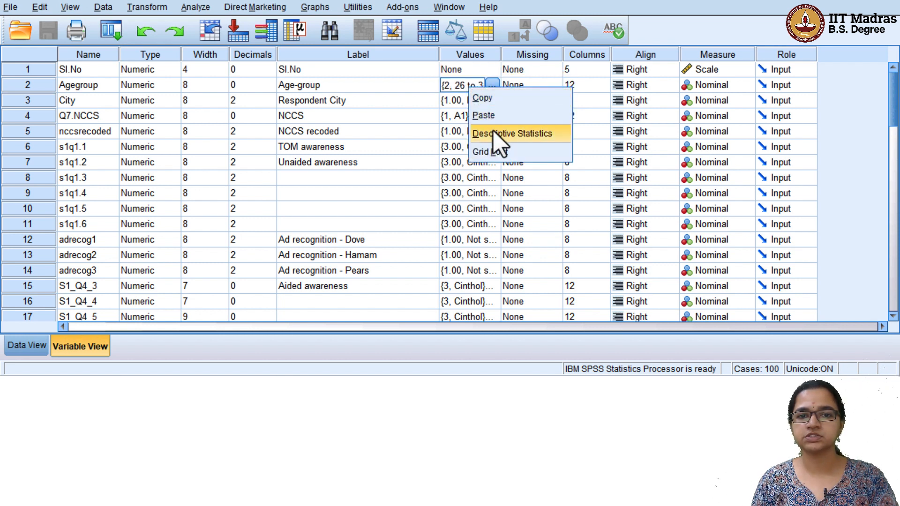
pyautogui.click(500, 114)
pyautogui.click(415, 86)
pyautogui.click(473, 86)
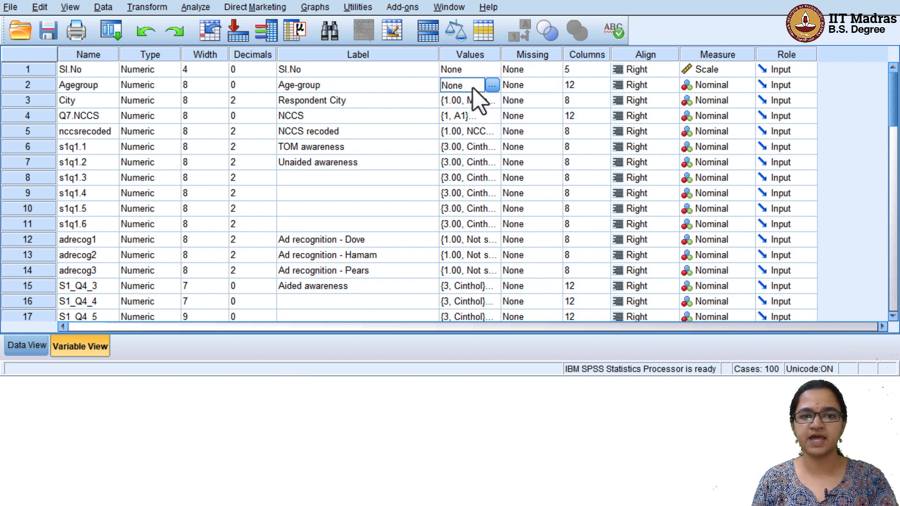
# - Define the value label "26-35 years" for code 2 of the Agegroup variable
pyautogui.click(492, 87)
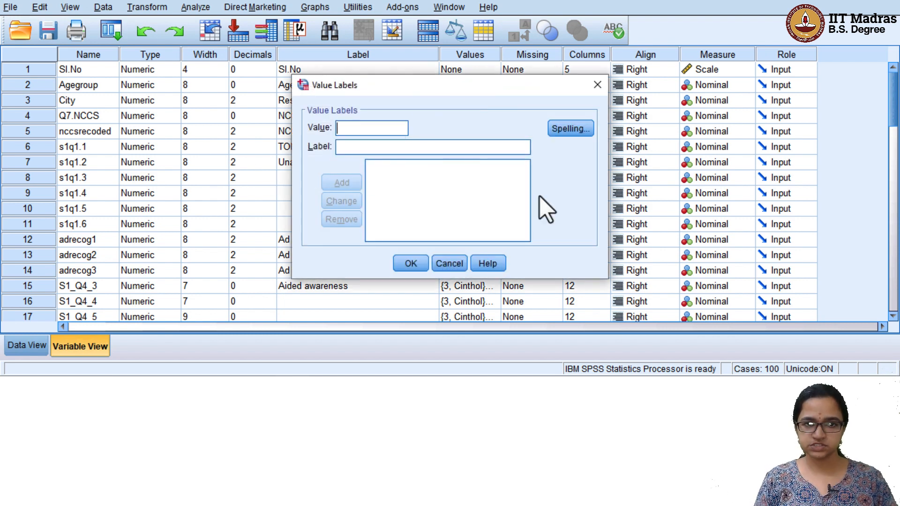
pyautogui.write('2')
pyautogui.press('Tab')
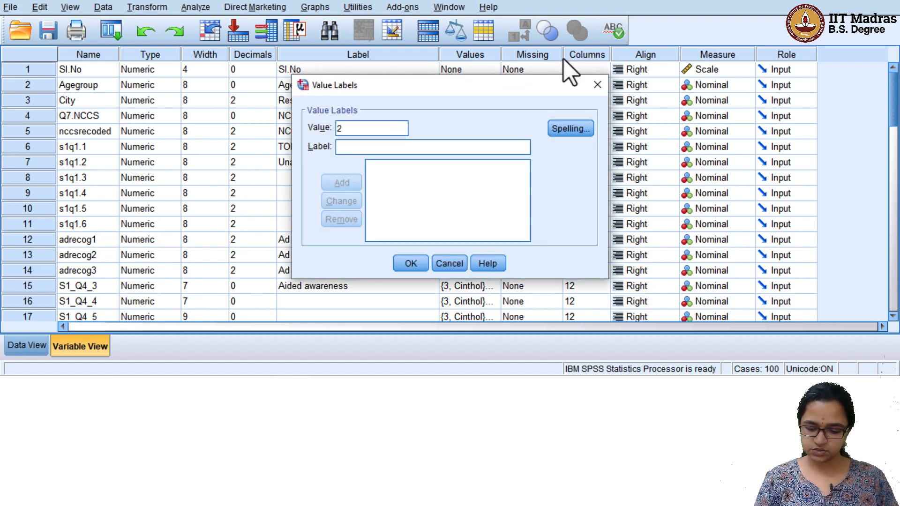
pyautogui.write('26-')
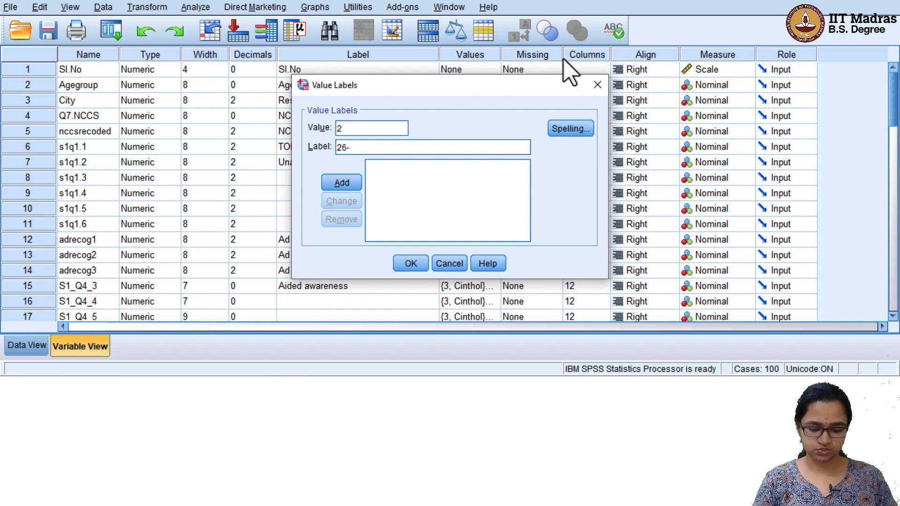
pyautogui.write('35 years')
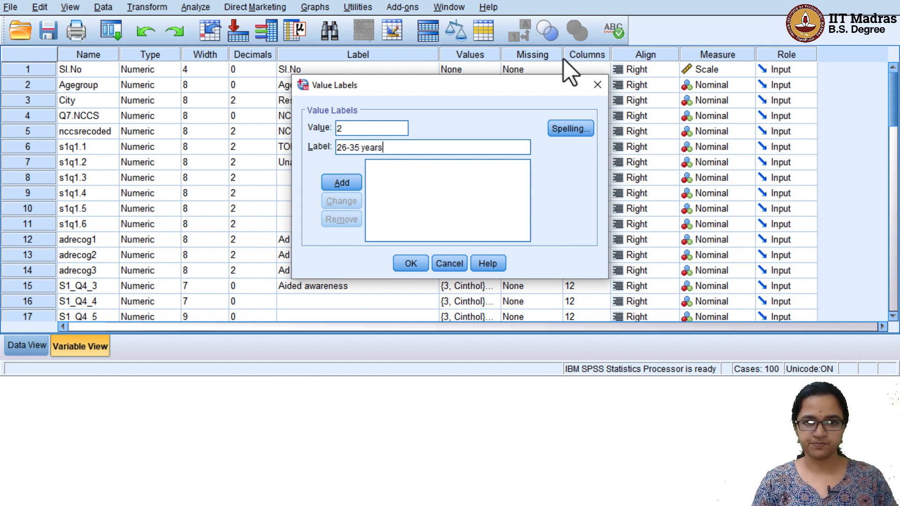
pyautogui.press('Return')
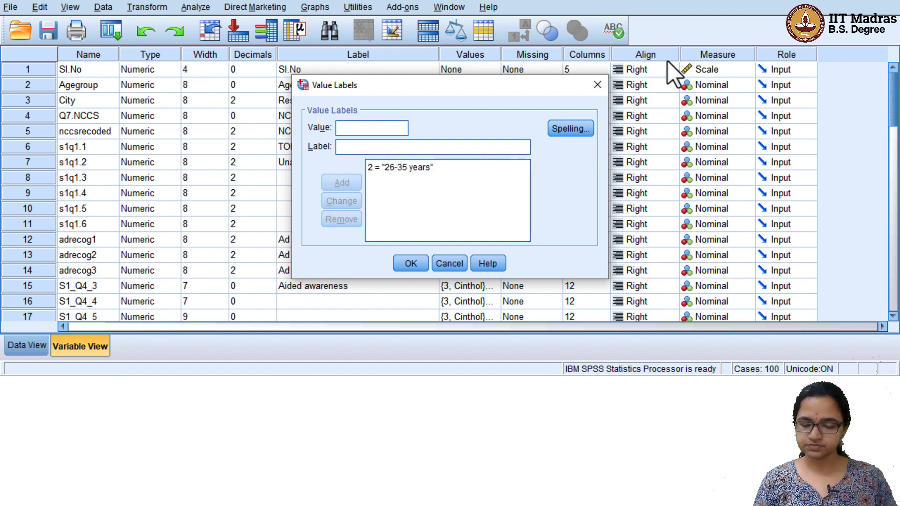
# - Add the value label "36-45 years" for code 3 of Agegroup
pyautogui.write('3')
pyautogui.press('Tab')
pyautogui.write('36-45')
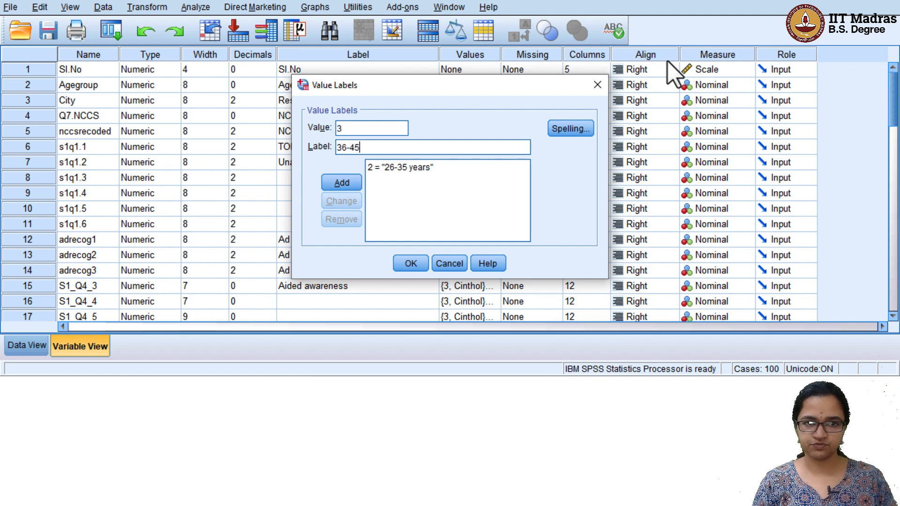
pyautogui.write(' years')
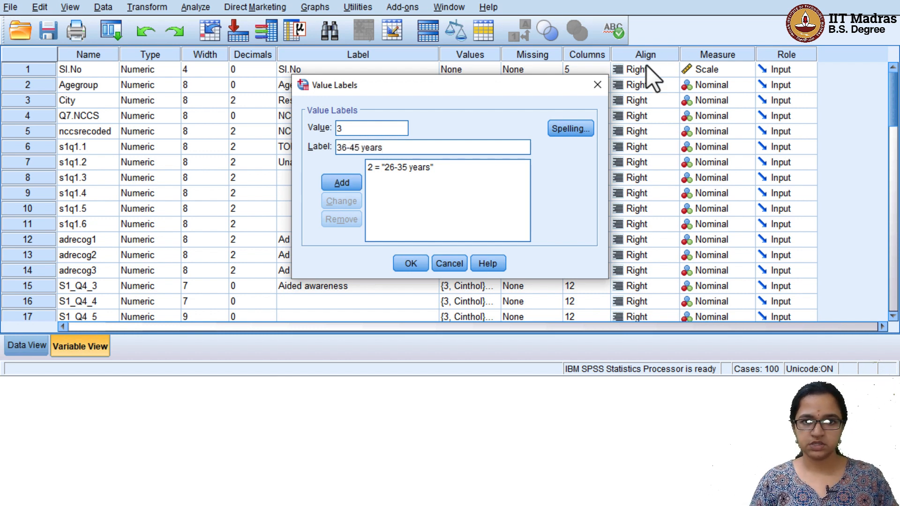
pyautogui.click(352, 186)
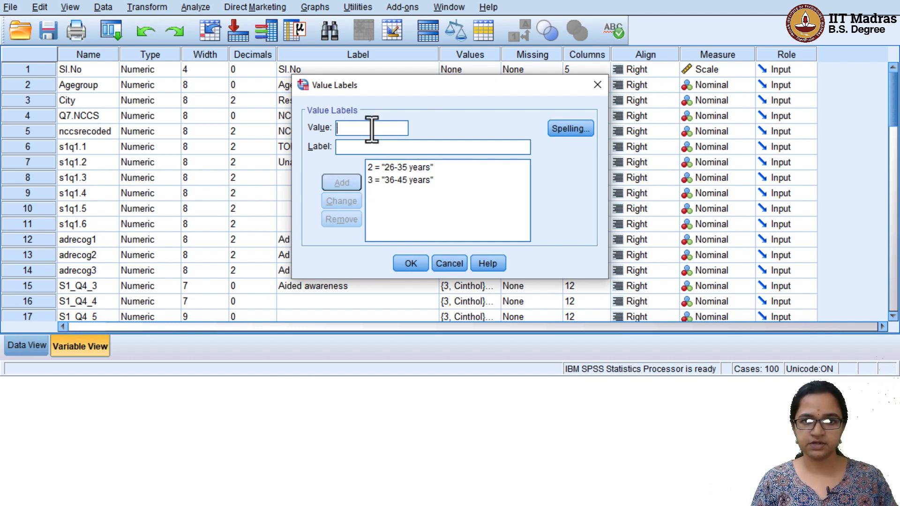
# - Add the value label "46-55 years" for code 4 and apply the value labels to Agegroup
pyautogui.write('4')
pyautogui.press('Tab')
pyautogui.write('4')
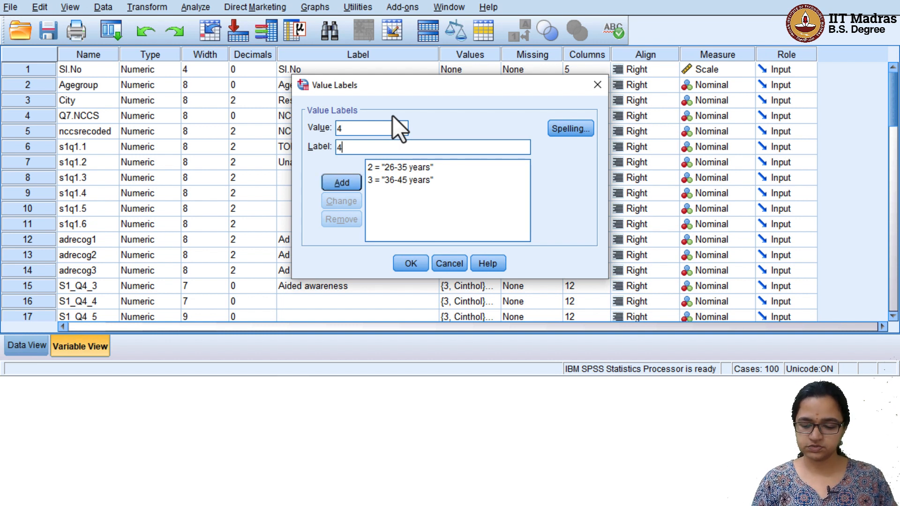
pyautogui.write('6-55')
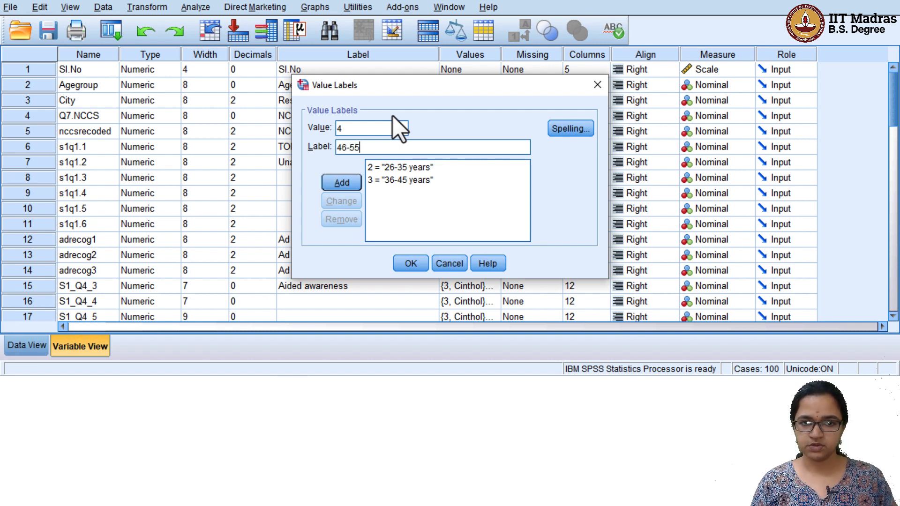
pyautogui.write(' years')
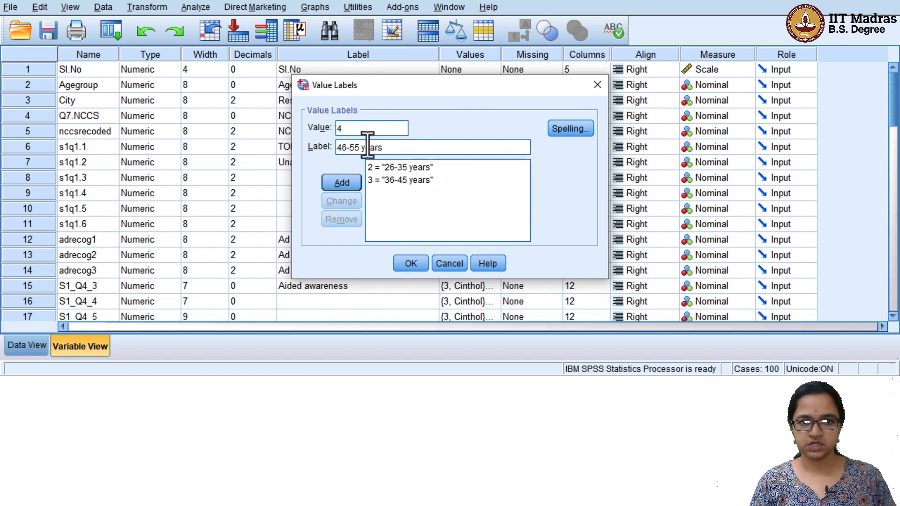
pyautogui.click(342, 183)
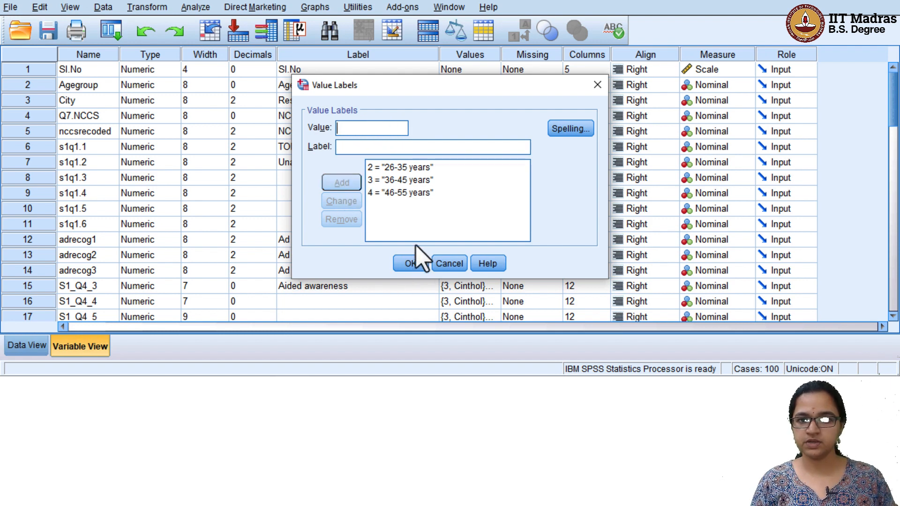
pyautogui.click(411, 263)
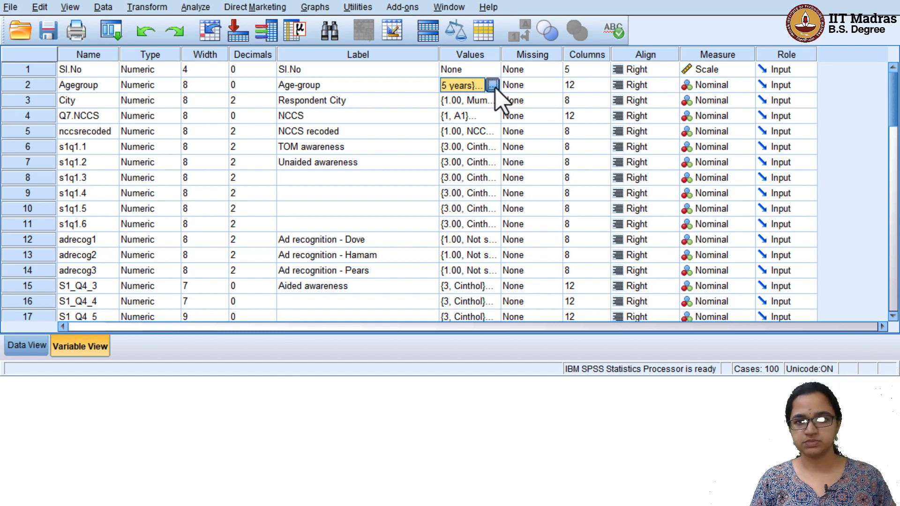
# - Change the existing Agegroup value label for code 3 to "36-45 yrs"
pyautogui.click(493, 86)
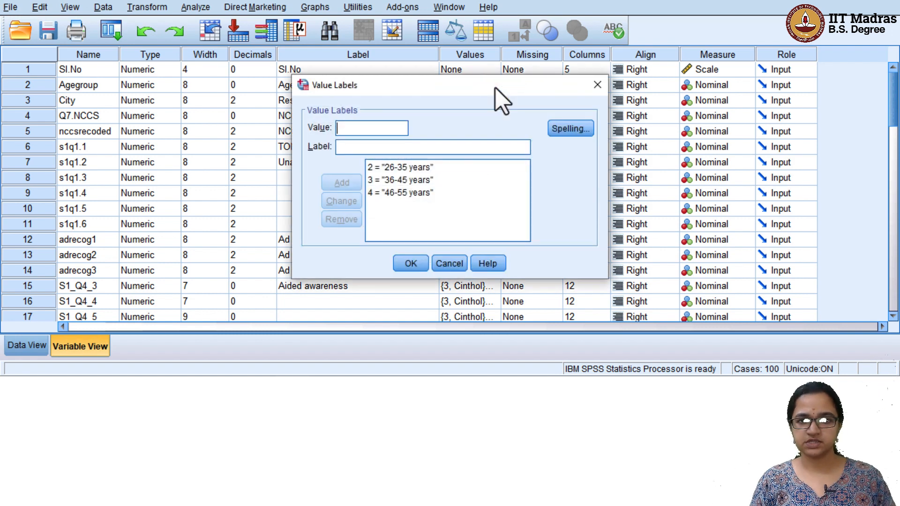
pyautogui.click(410, 181)
pyautogui.click(395, 149)
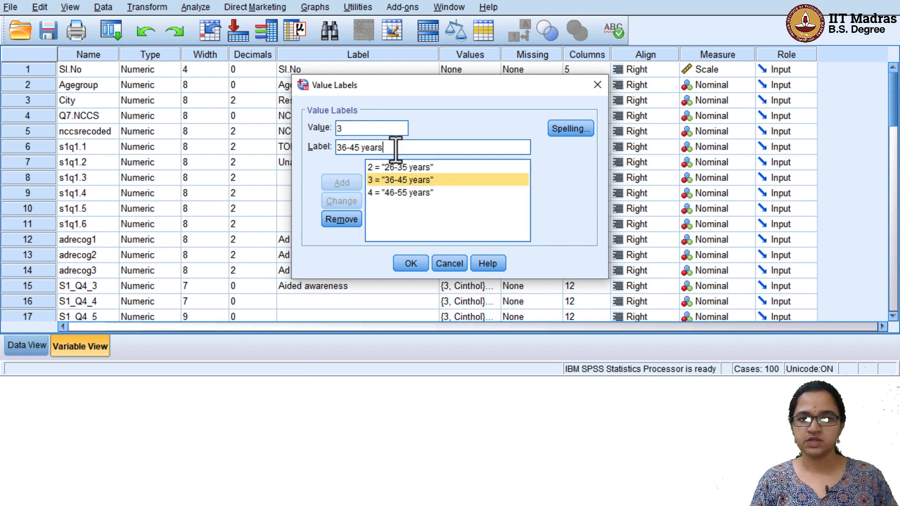
pyautogui.press('BackSpace')
pyautogui.press('BackSpace')
pyautogui.press('BackSpace')
pyautogui.press('BackSpace')
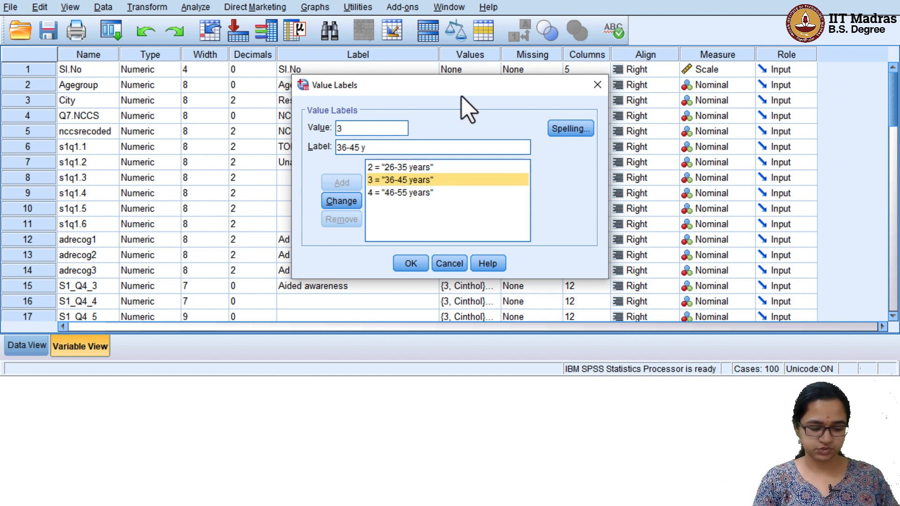
pyautogui.write('rs')
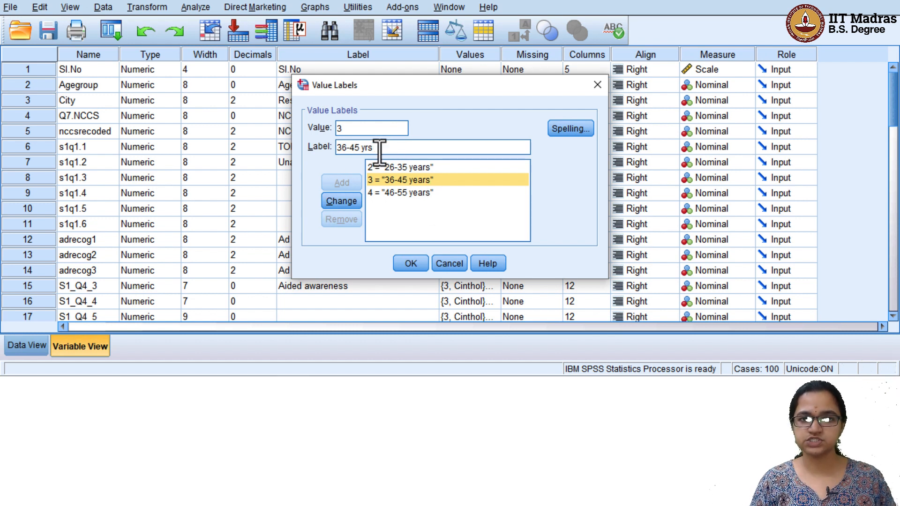
pyautogui.click(341, 201)
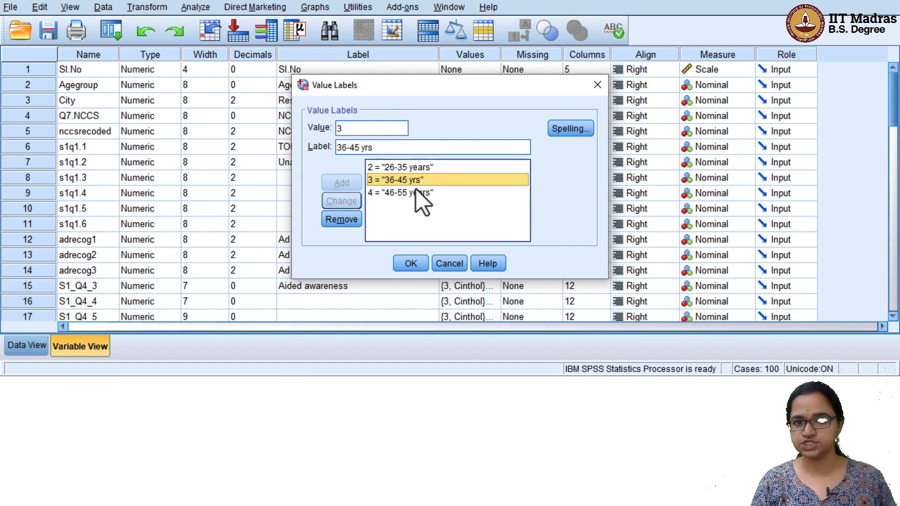
# - Restore the label for code 3 to "36-45 years" and apply the Agegroup value labels
pyautogui.click(388, 149)
pyautogui.press('BackSpace')
pyautogui.press('BackSpace')
pyautogui.press('BackSpace')
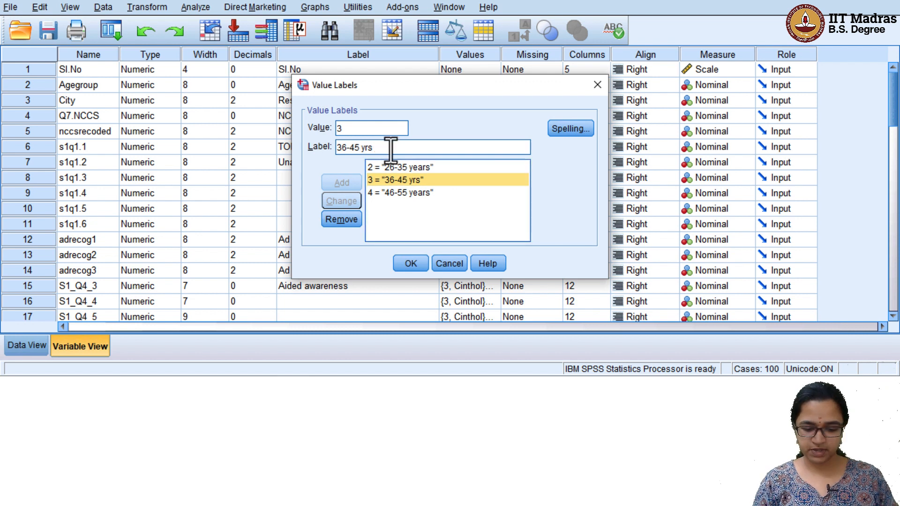
pyautogui.write('years')
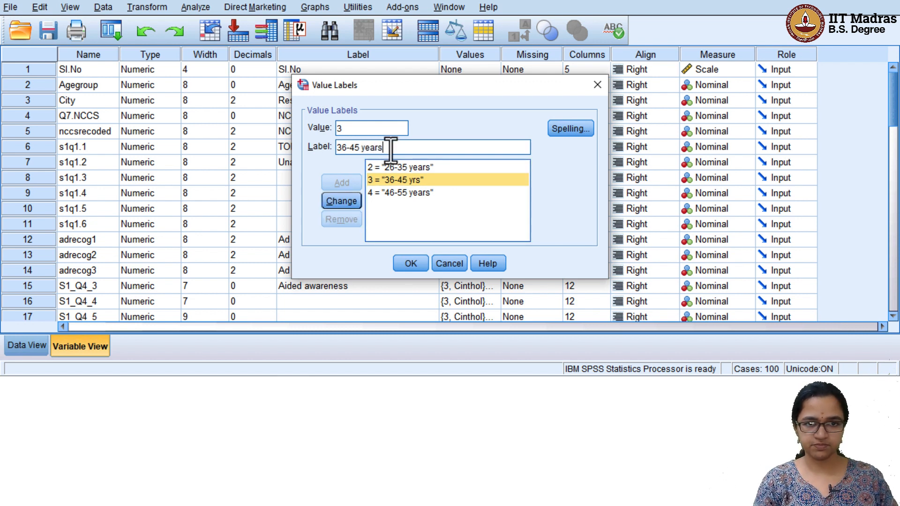
pyautogui.click(351, 201)
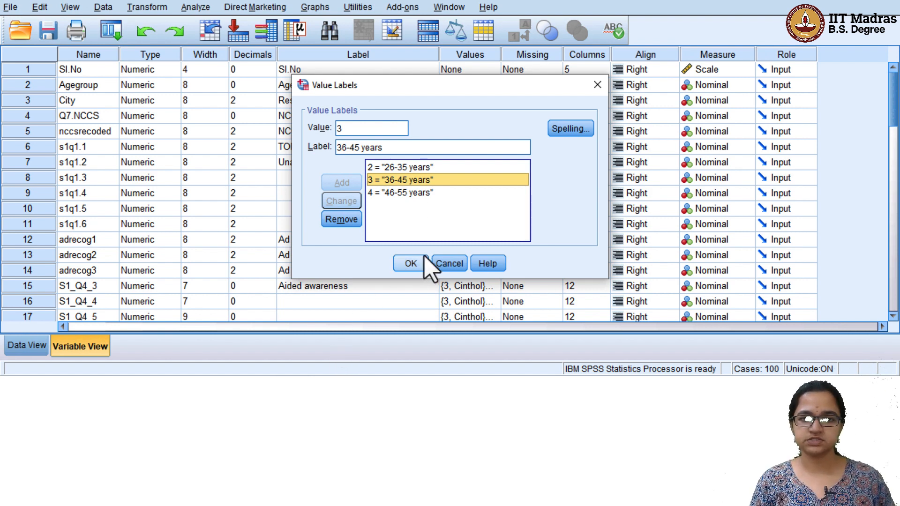
pyautogui.click(411, 264)
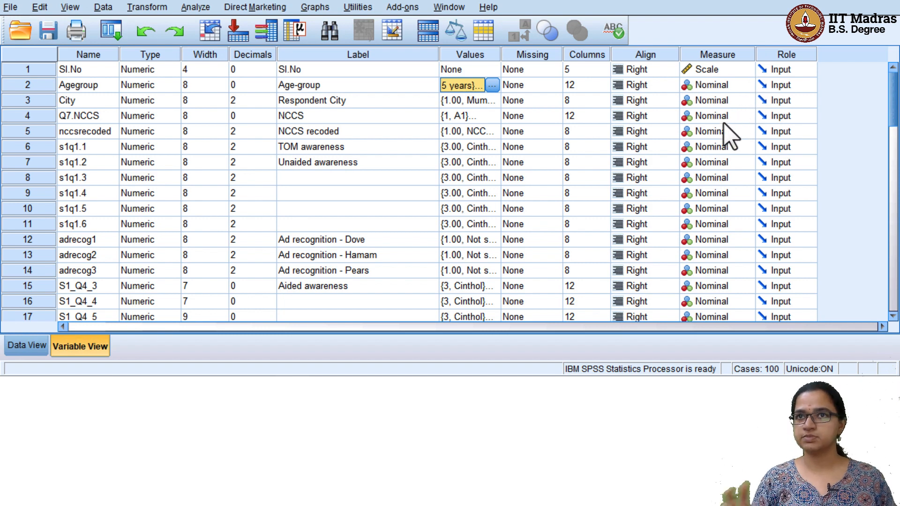
# - Review the measurement level choices for the Agegroup variable and keep Nominal
pyautogui.click(746, 86)
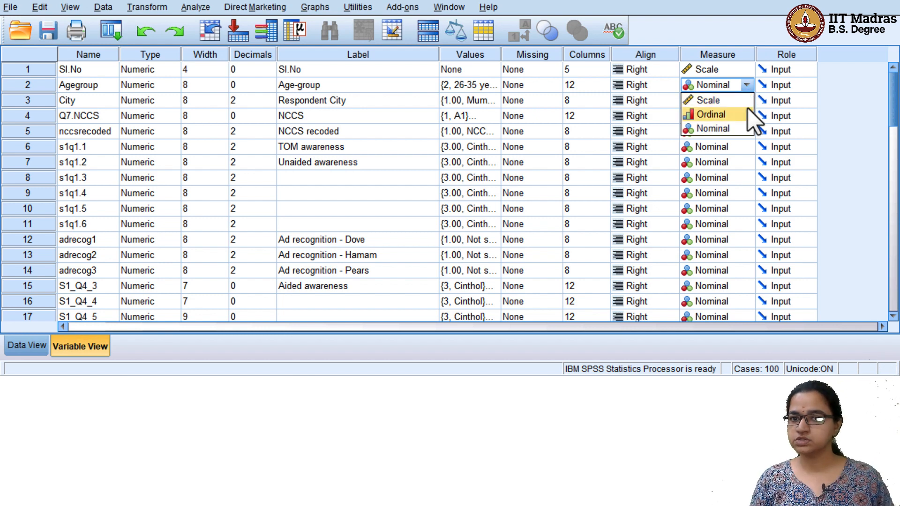
pyautogui.click(729, 129)
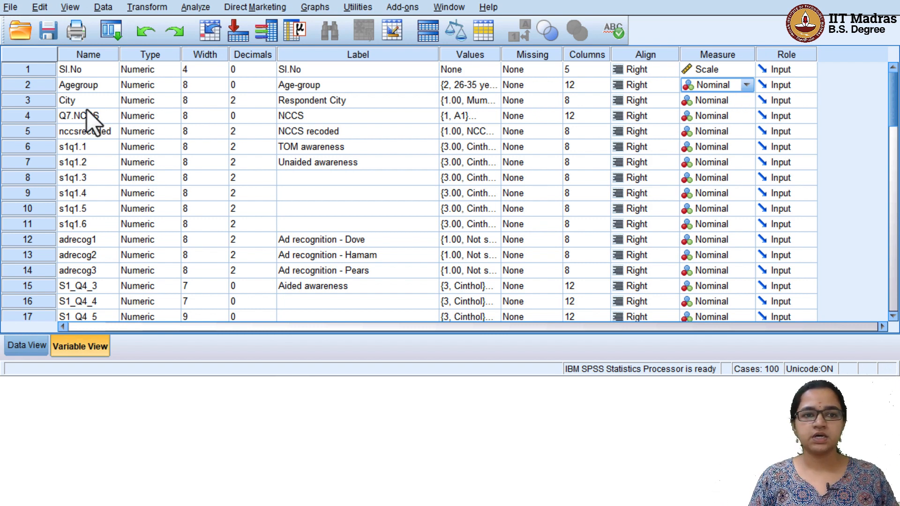
# - Examine the City variable's name, type, width and label, and widen the Name column
pyautogui.click(70, 101)
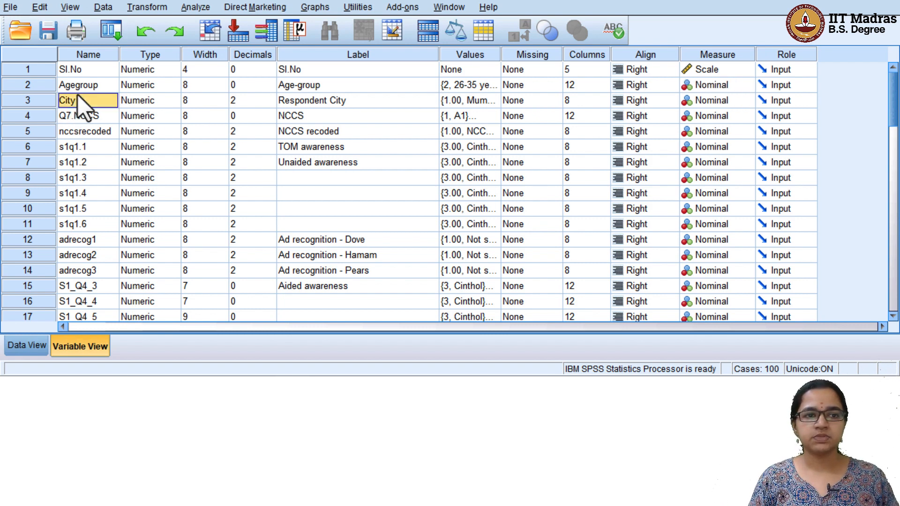
pyautogui.click(144, 102)
pyautogui.click(200, 102)
pyautogui.click(326, 101)
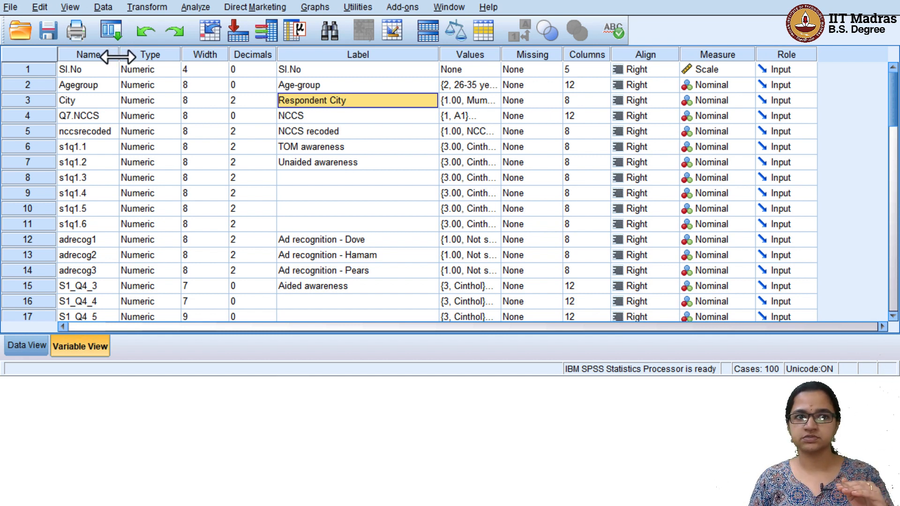
pyautogui.moveTo(119, 54); pyautogui.dragTo(153, 54)
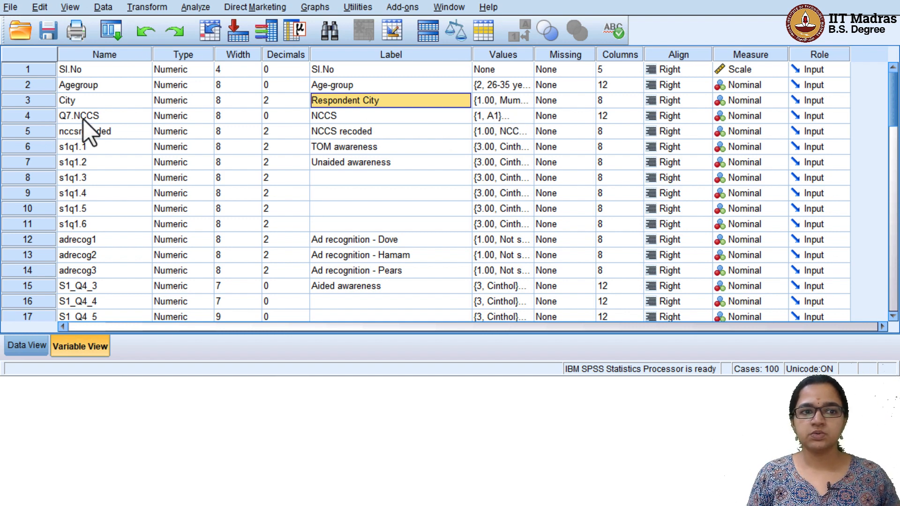
# - Examine which numeric codes the City variable's value labels assign to each city
pyautogui.click(523, 104)
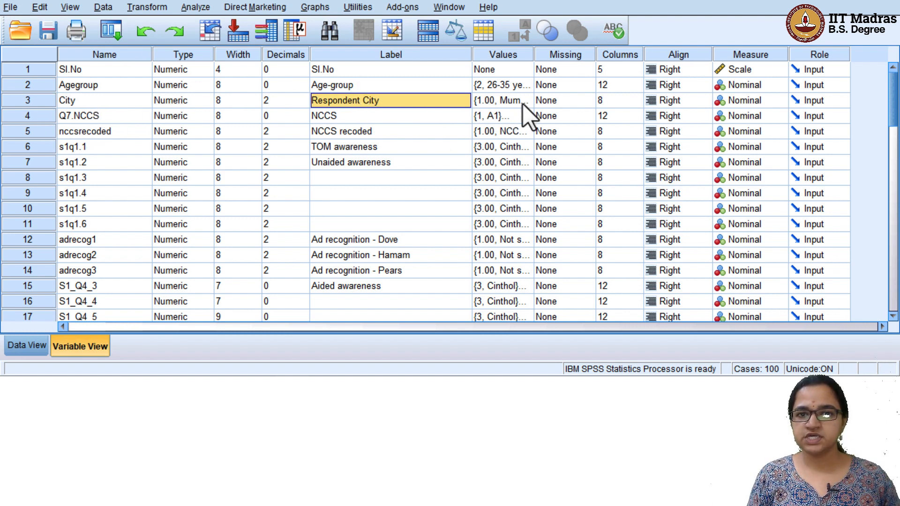
pyautogui.click(525, 102)
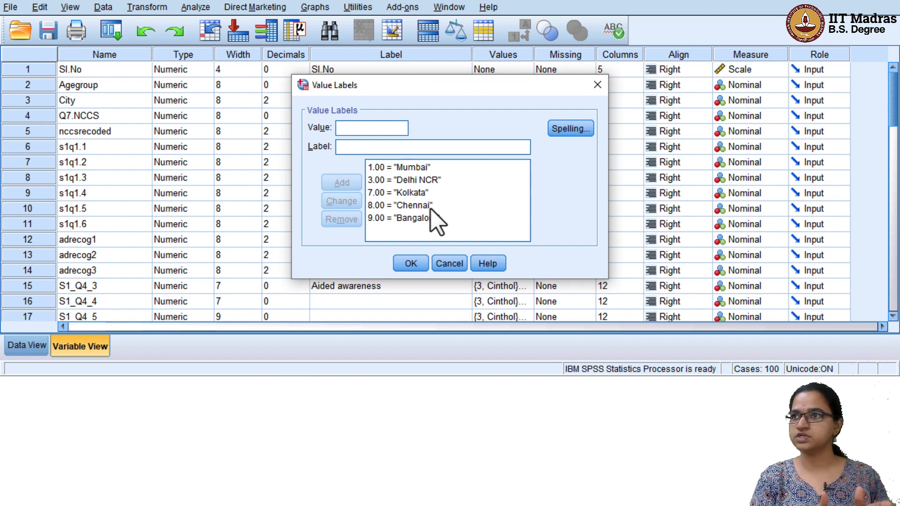
pyautogui.click(409, 264)
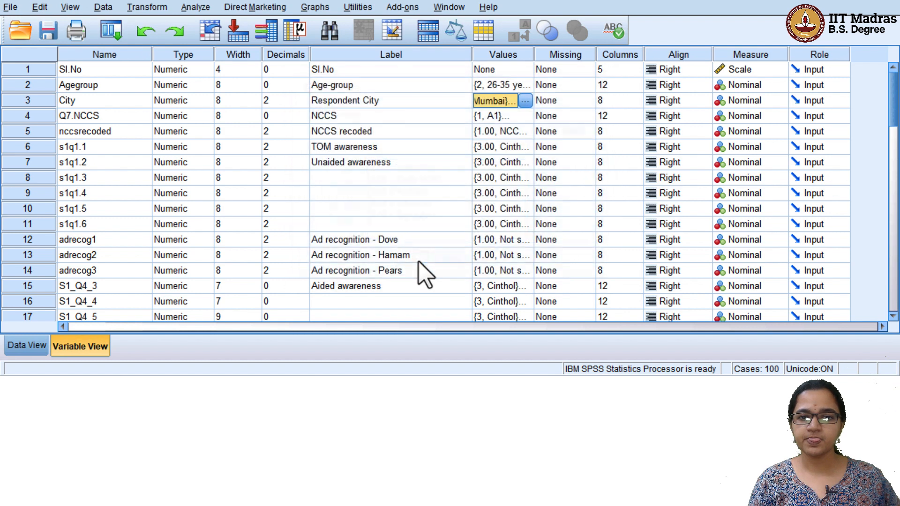
# - Examine the Q7.NCCS variable's name, label and value label codes
pyautogui.click(99, 118)
pyautogui.click(348, 116)
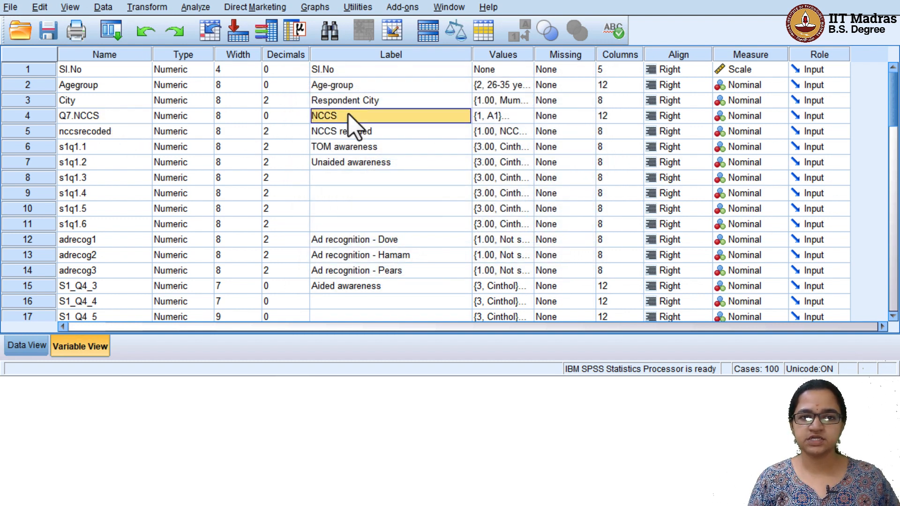
pyautogui.click(524, 119)
pyautogui.click(526, 118)
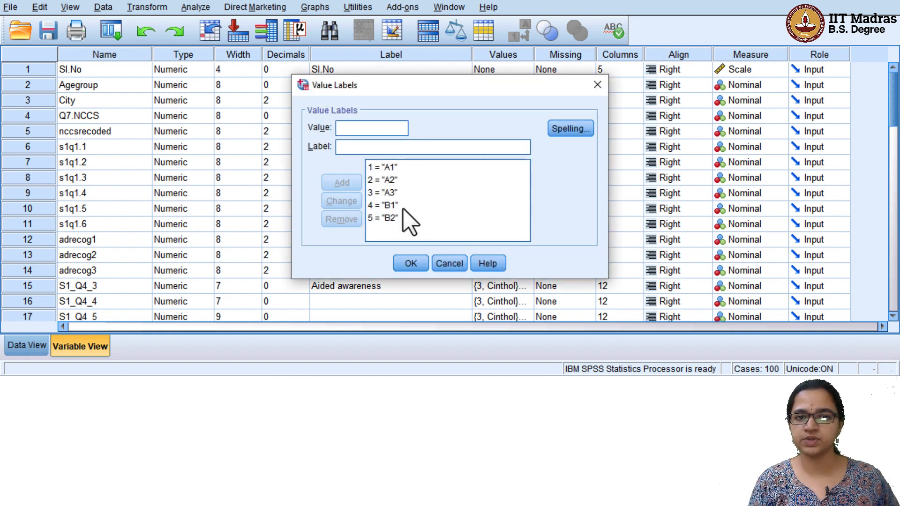
# - Close the Q7.NCCS value labels and examine the labels of the nccsrecoded and s1q1.1 variables
pyautogui.click(410, 263)
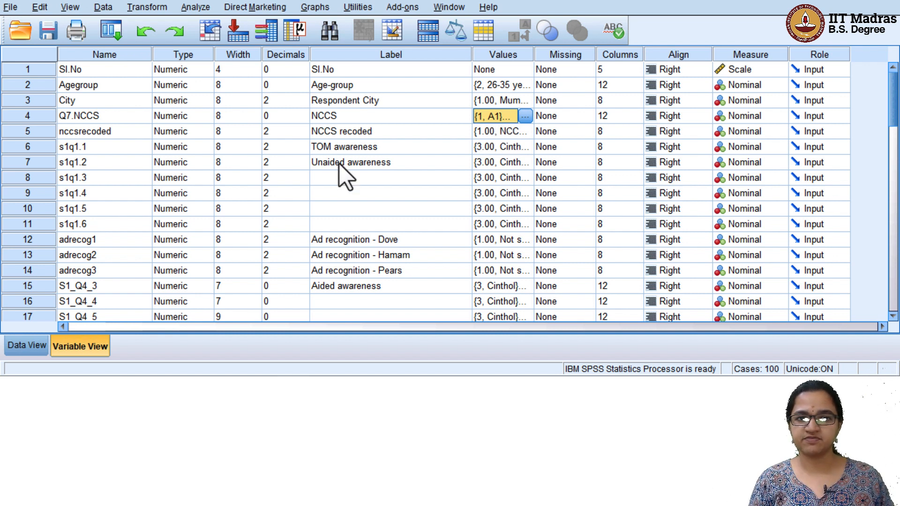
pyautogui.click(385, 132)
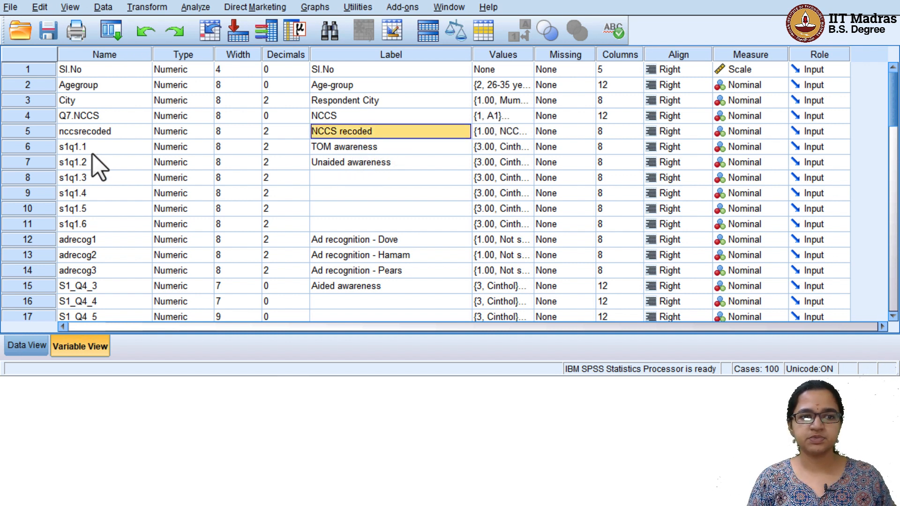
pyautogui.click(92, 151)
pyautogui.click(378, 147)
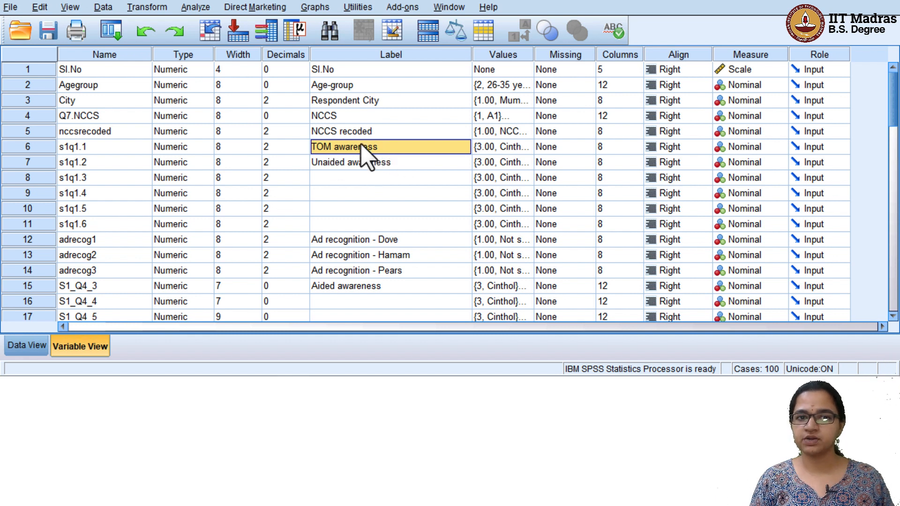
# - Replace the s1q1.1 variable's label with the full question "When I talk about soaps, which brand comes to your mind first?"
pyautogui.doubleClick(387, 149)
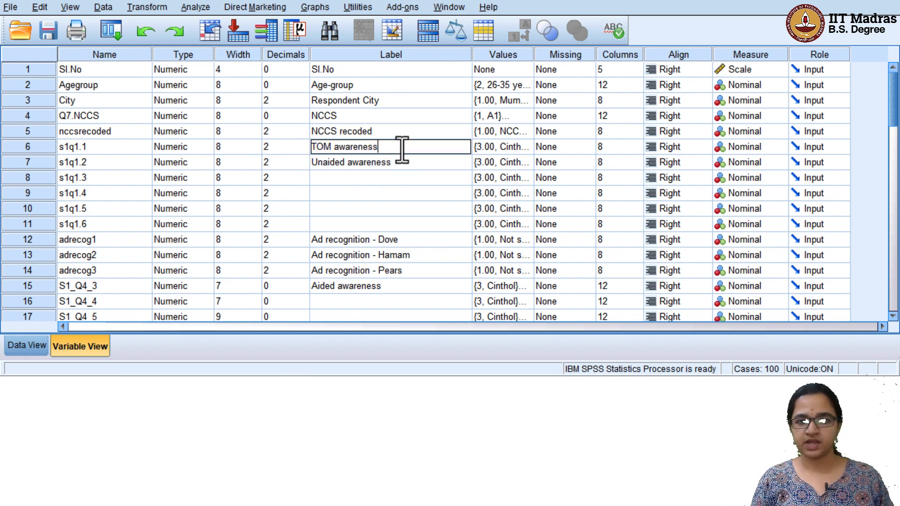
pyautogui.write('Wh')
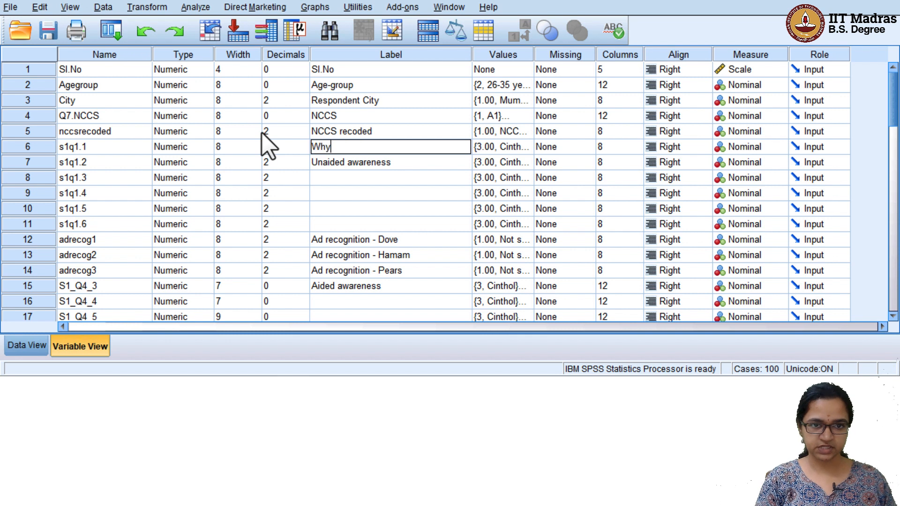
pyautogui.write('en')
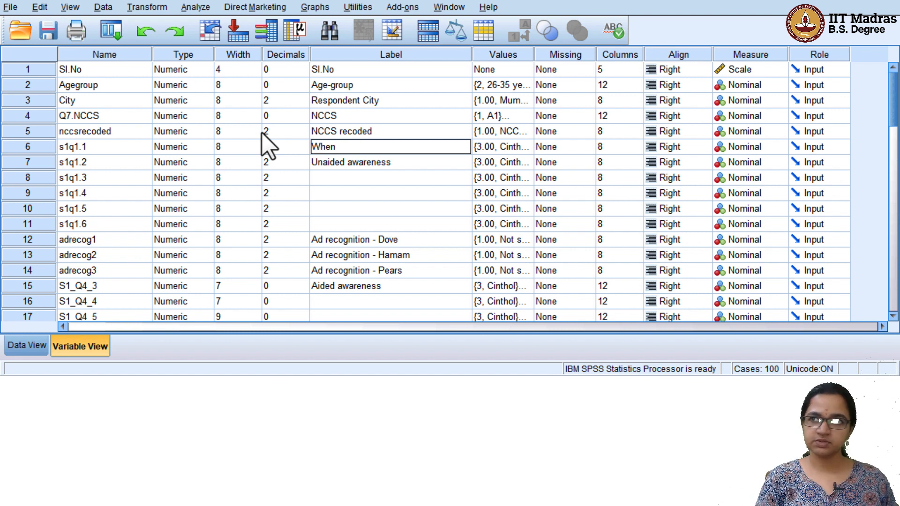
pyautogui.write(' I talk ')
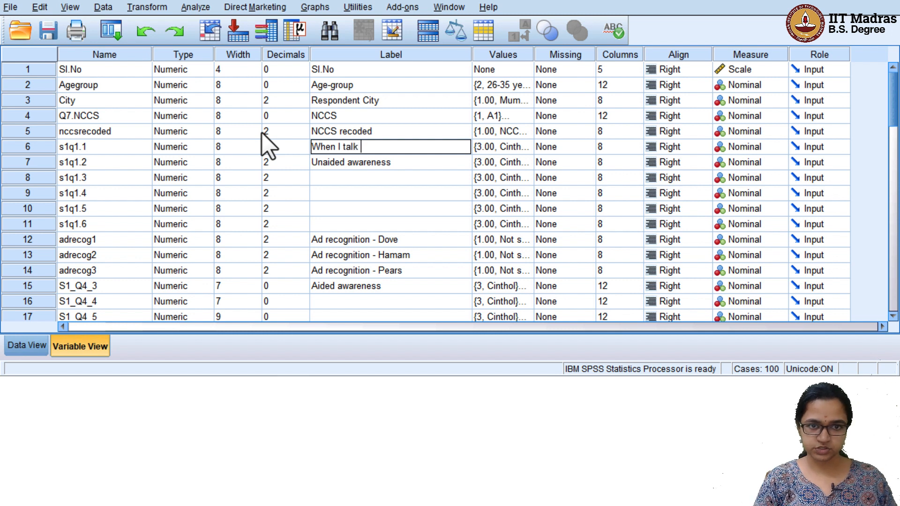
pyautogui.write('about soaps')
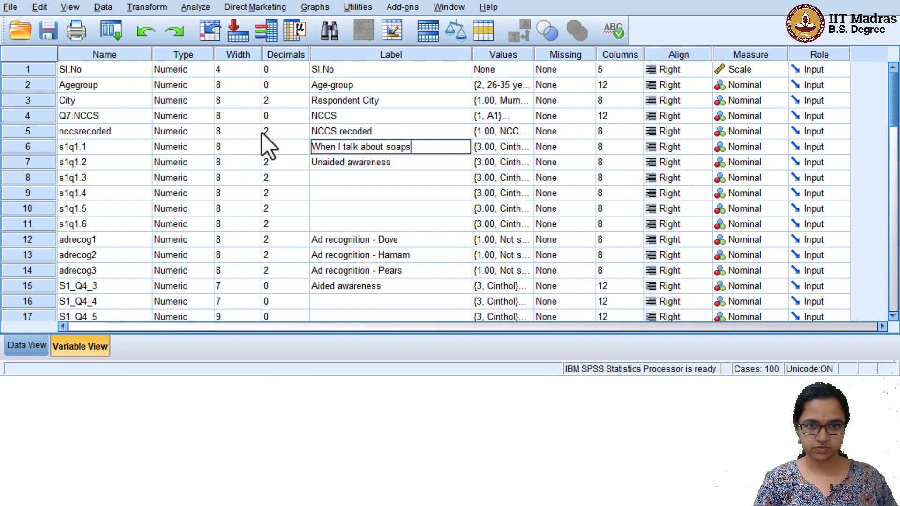
pyautogui.write(', wheich')
pyautogui.press('BackSpace')
pyautogui.press('BackSpace')
pyautogui.press('BackSpace')
pyautogui.press('BackSpace')
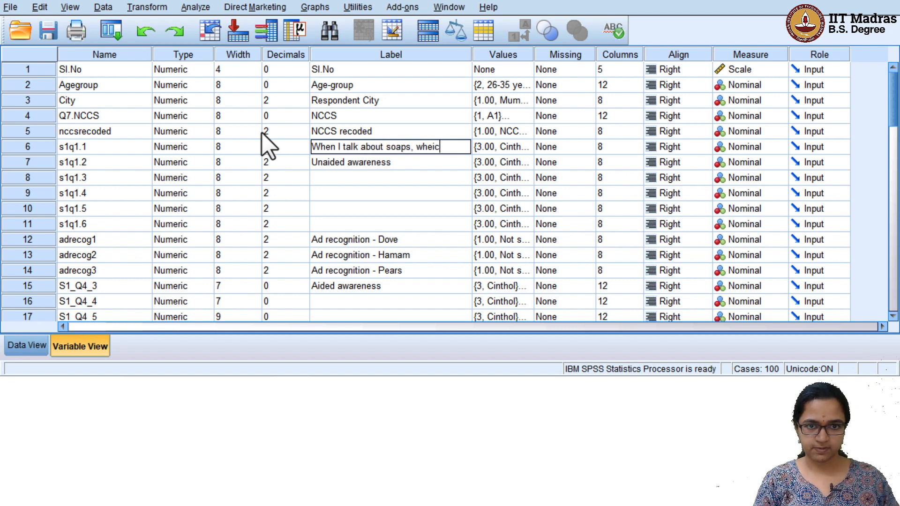
pyautogui.write('ich bra')
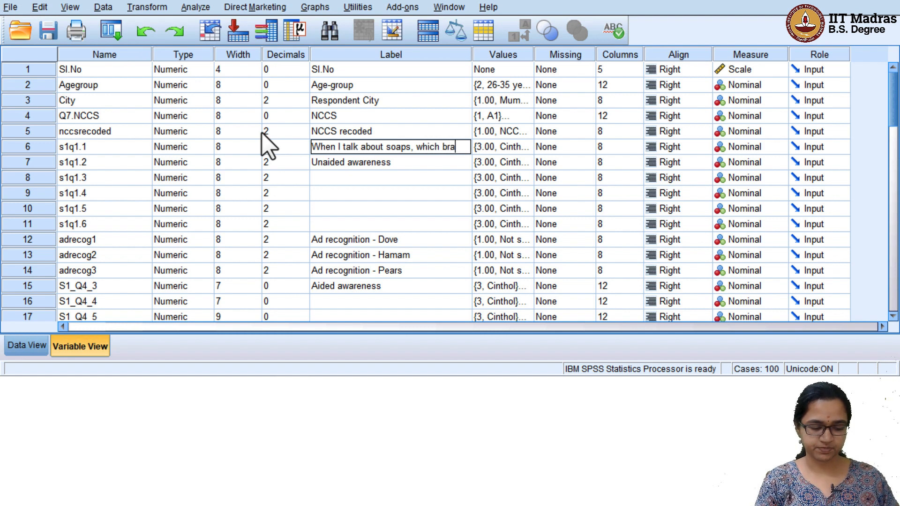
pyautogui.write('nd comes to')
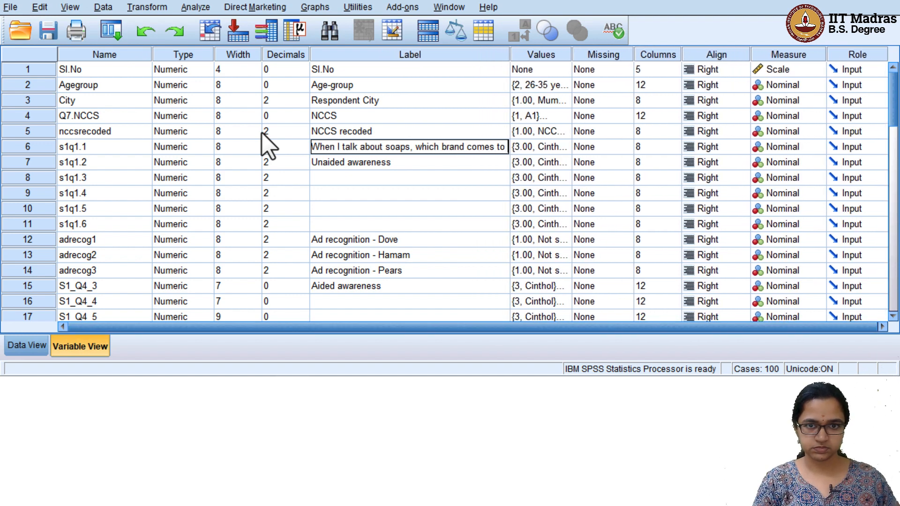
pyautogui.write(' your mind')
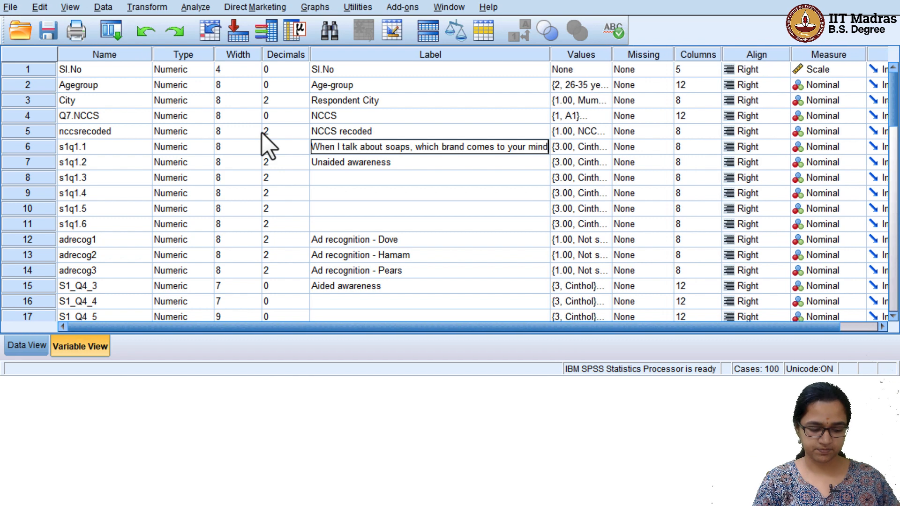
pyautogui.write(' first?')
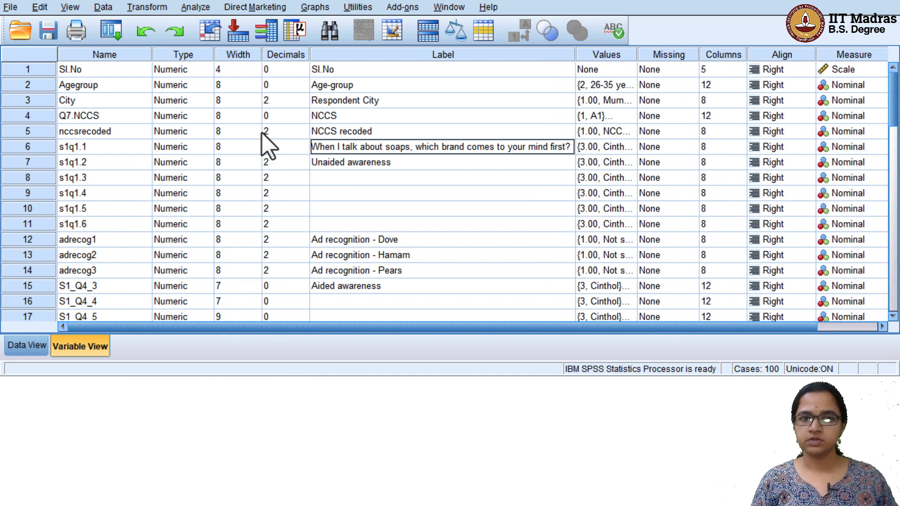
pyautogui.press('Return')
# - Set the s1q1.1 variable's label to "TOM awareness", save the dataset and return to the variable list
pyautogui.press('Up')
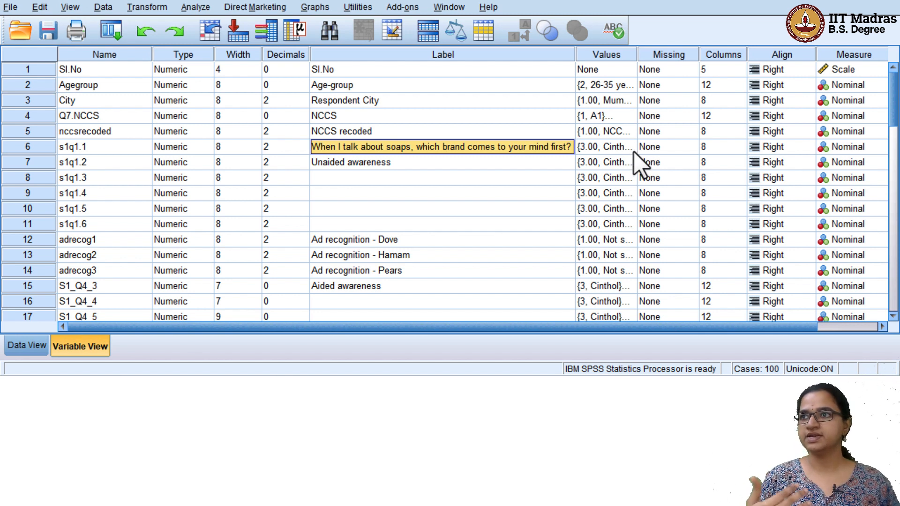
pyautogui.write('T')
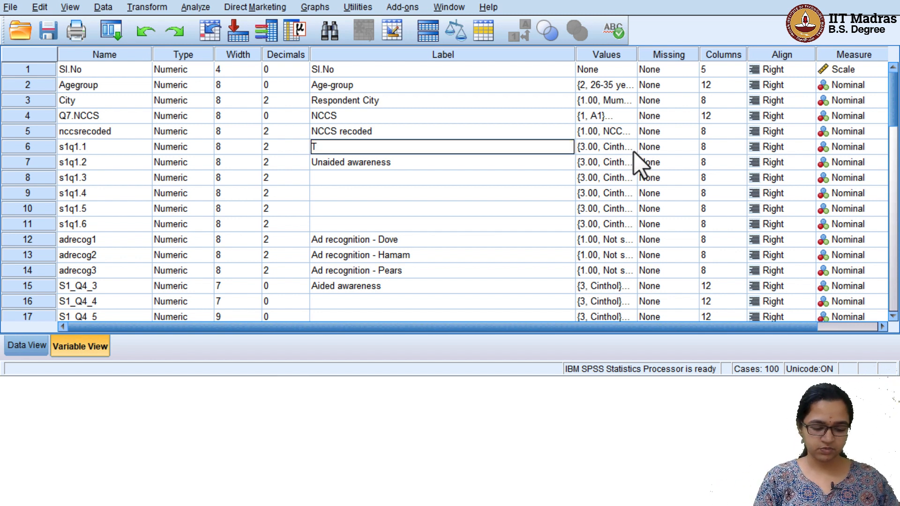
pyautogui.write('OM awarebes')
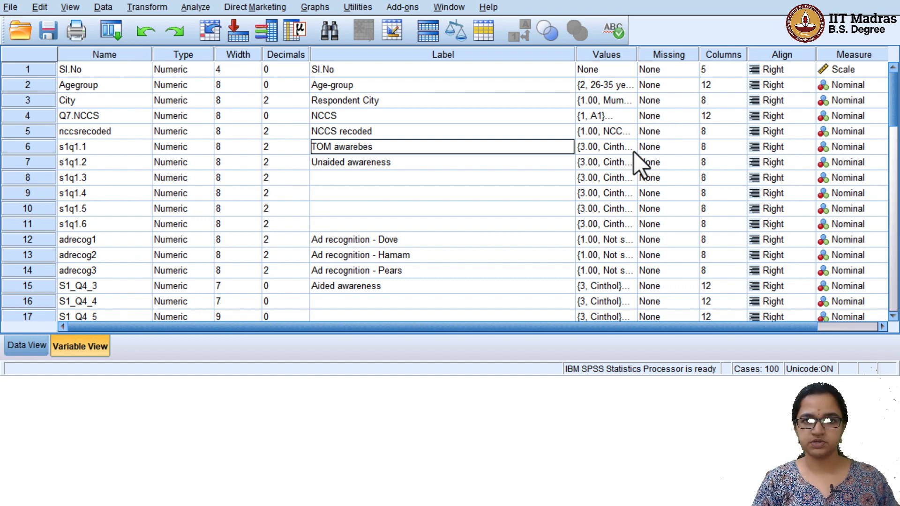
pyautogui.press('BackSpace')
pyautogui.press('BackSpace')
pyautogui.press('BackSpace')
pyautogui.write('ness')
pyautogui.press('Return')
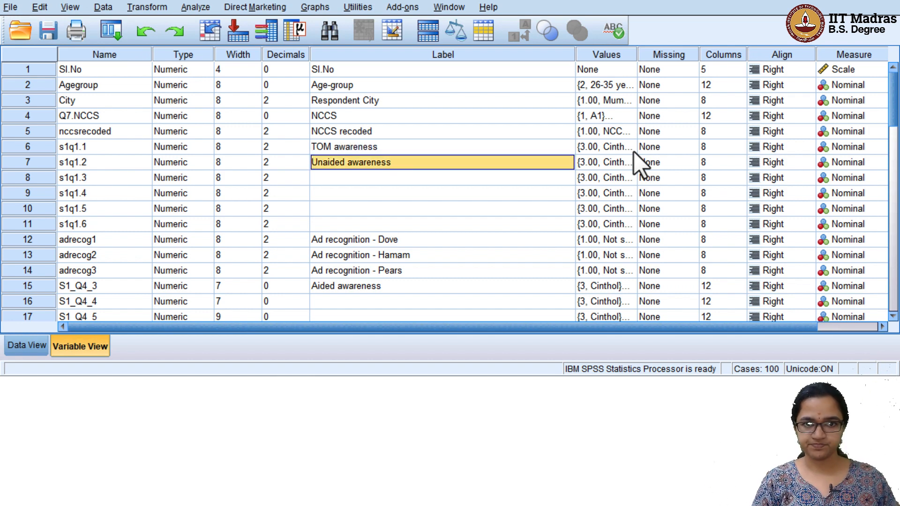
pyautogui.hotkey('ctrl', 's')
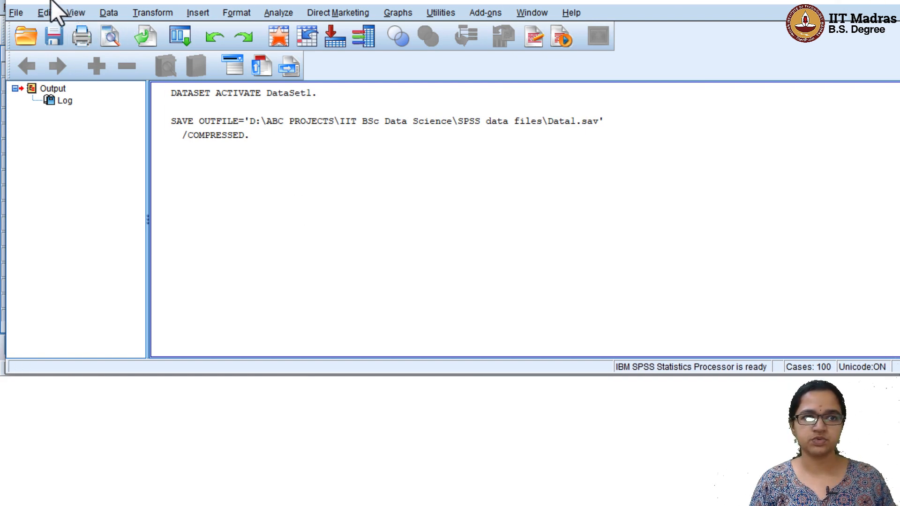
pyautogui.click(823, 0)
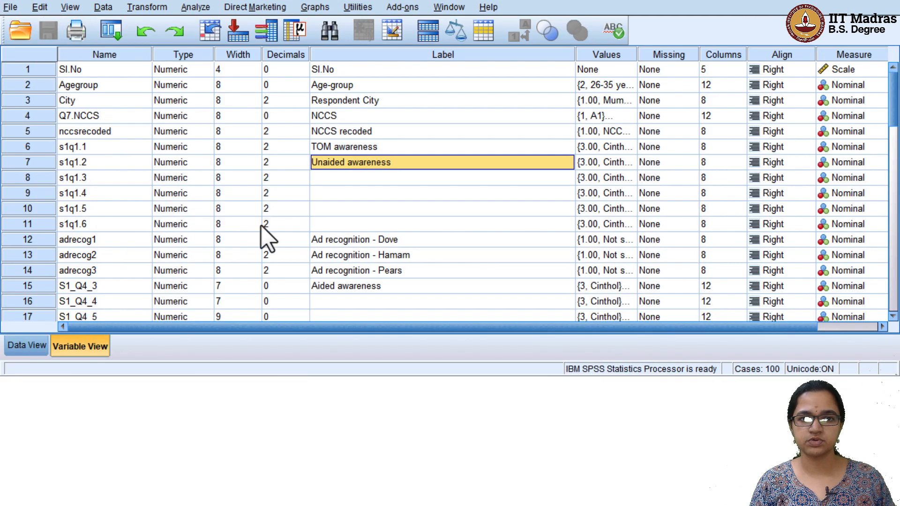
# - Examine which codes the value labels of the s1q1.2 and s1q1.1 variables assign to the soap brands
pyautogui.click(622, 164)
pyautogui.click(632, 163)
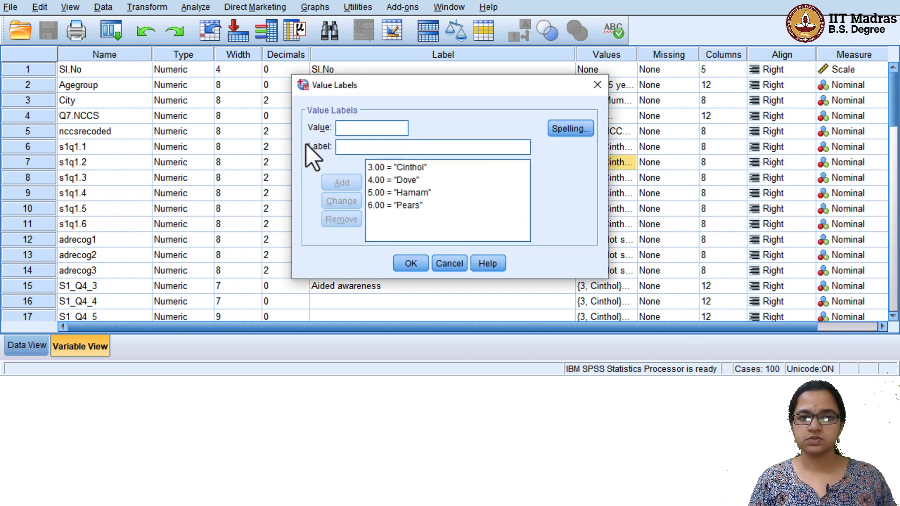
pyautogui.click(597, 85)
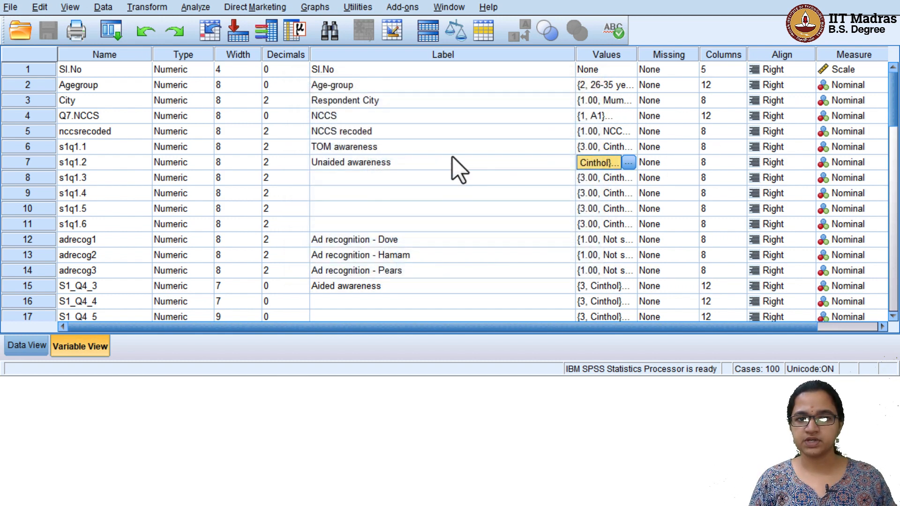
pyautogui.click(645, 150)
pyautogui.click(612, 148)
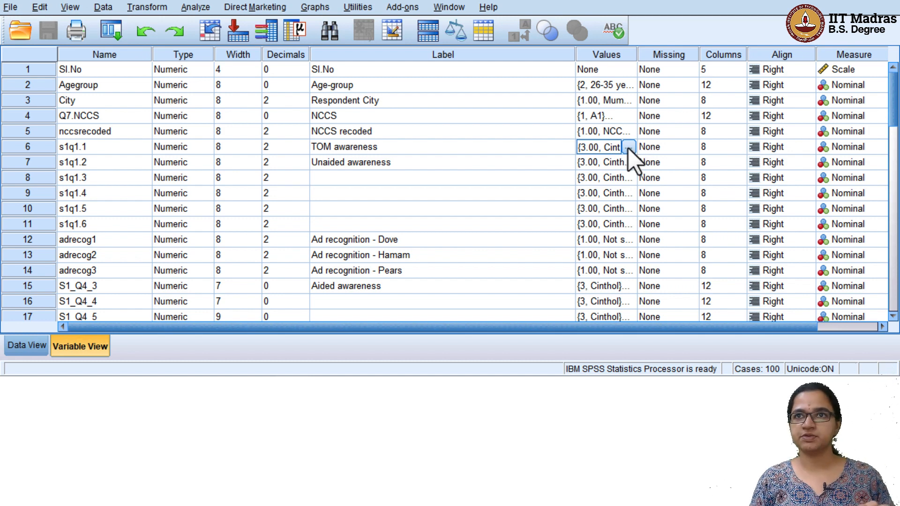
pyautogui.click(629, 149)
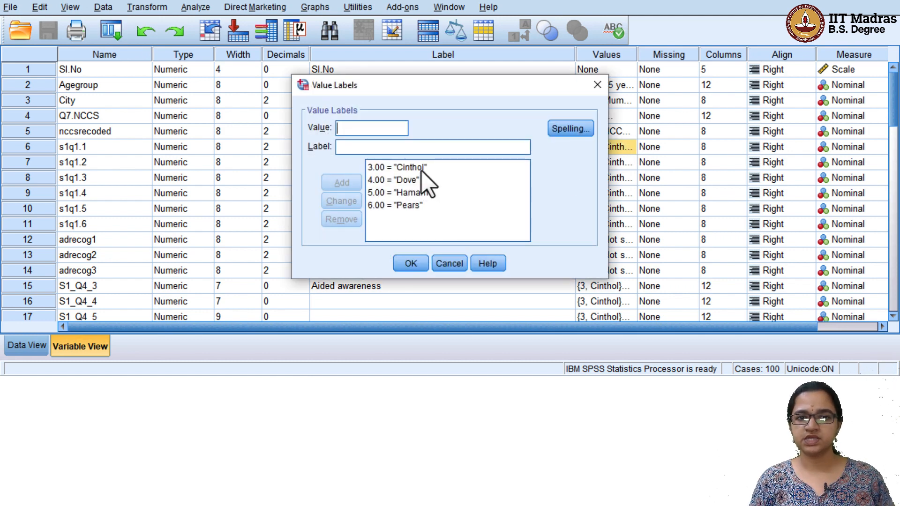
pyautogui.click(412, 267)
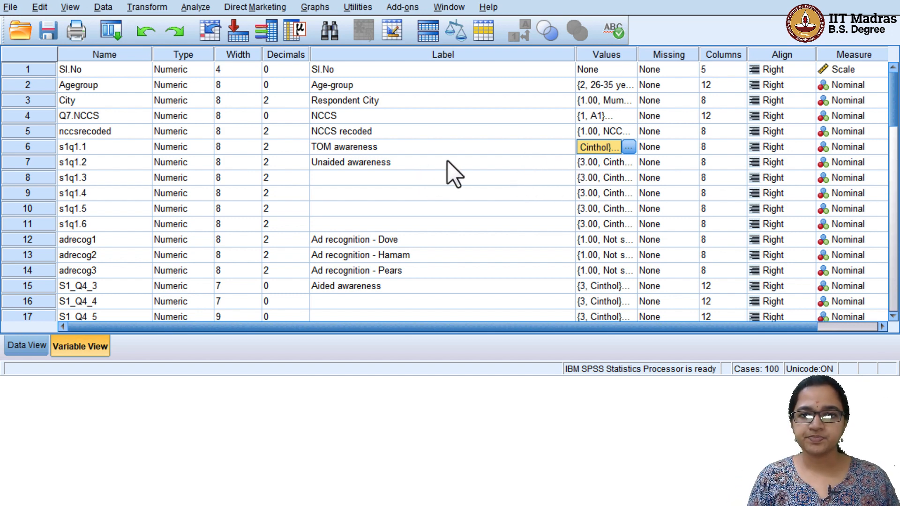
# - Compare the labels of s1q1.1 and s1q1.2, and change the s1q1.2 label to "Other Unaided awareness"
pyautogui.click(371, 147)
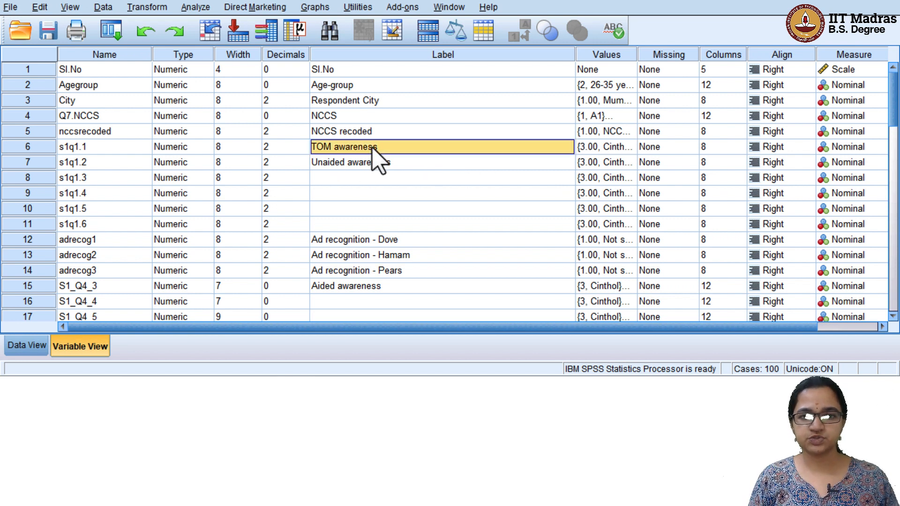
pyautogui.click(383, 161)
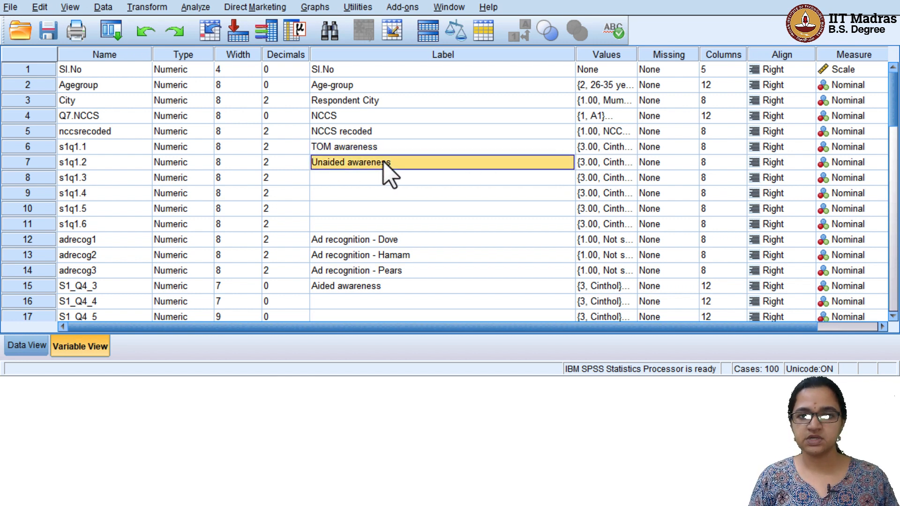
pyautogui.click(388, 149)
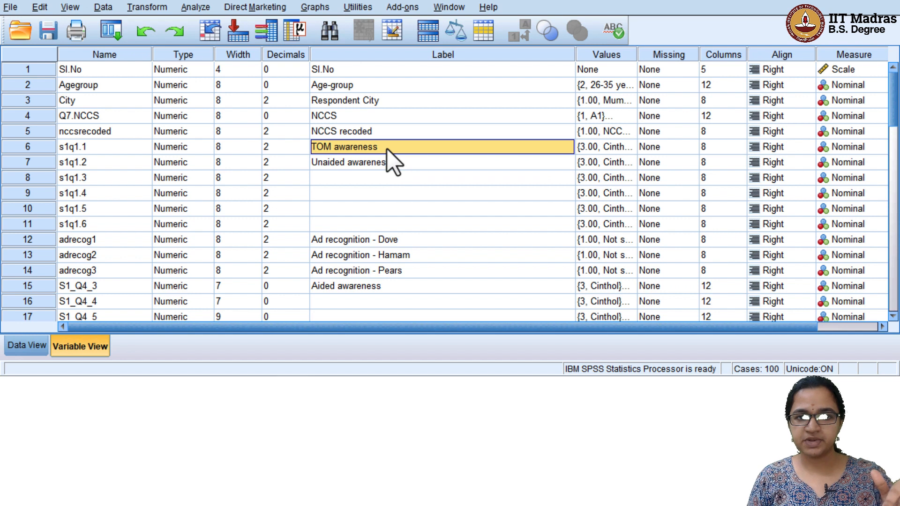
pyautogui.click(367, 168)
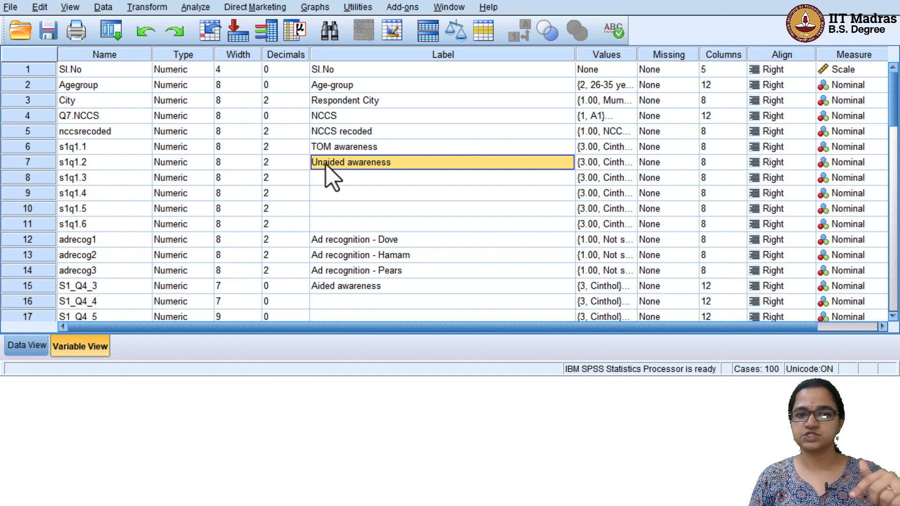
pyautogui.doubleClick(313, 162)
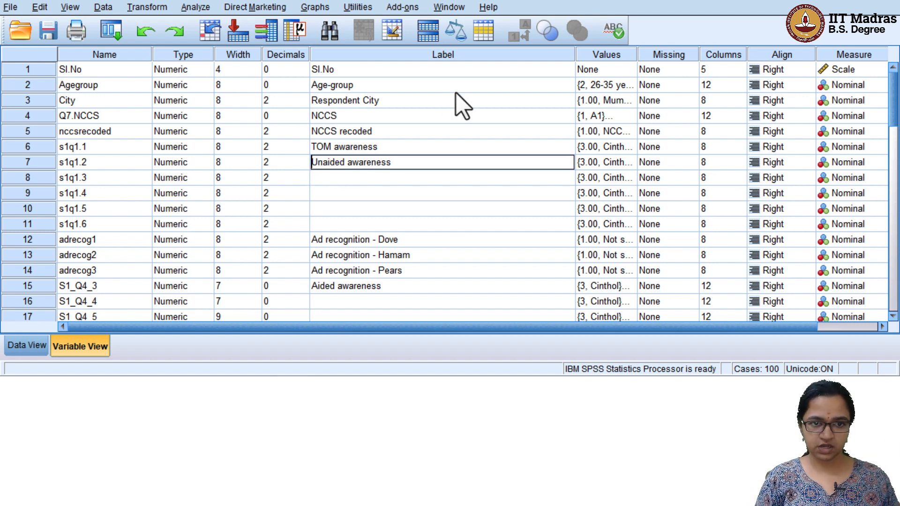
pyautogui.write('Other')
pyautogui.press('Return')
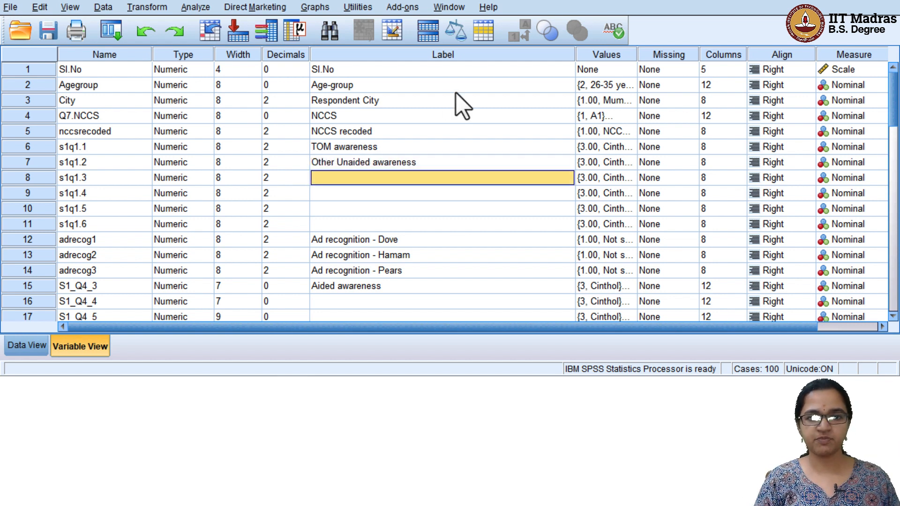
# - Examine the labels and names of the s1q1.1 and s1q1.2 awareness variables
pyautogui.press('Up')
pyautogui.press('Up')
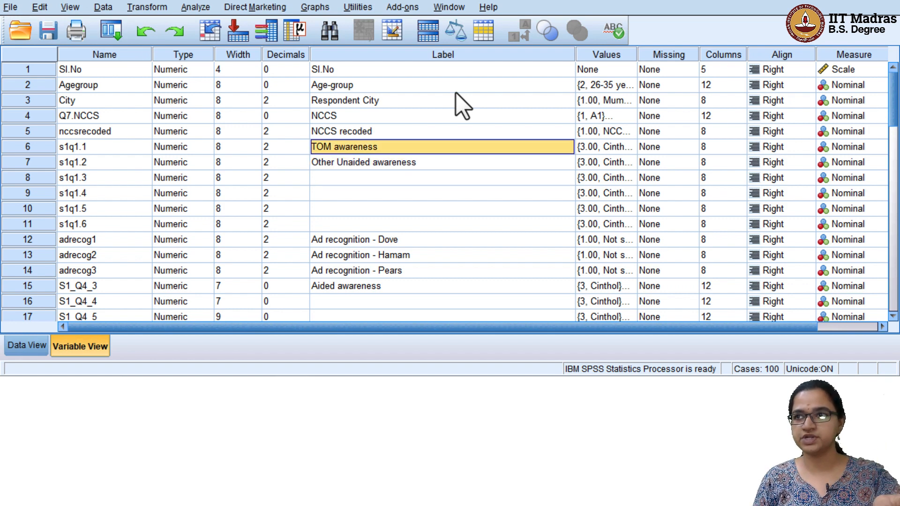
pyautogui.press('Down')
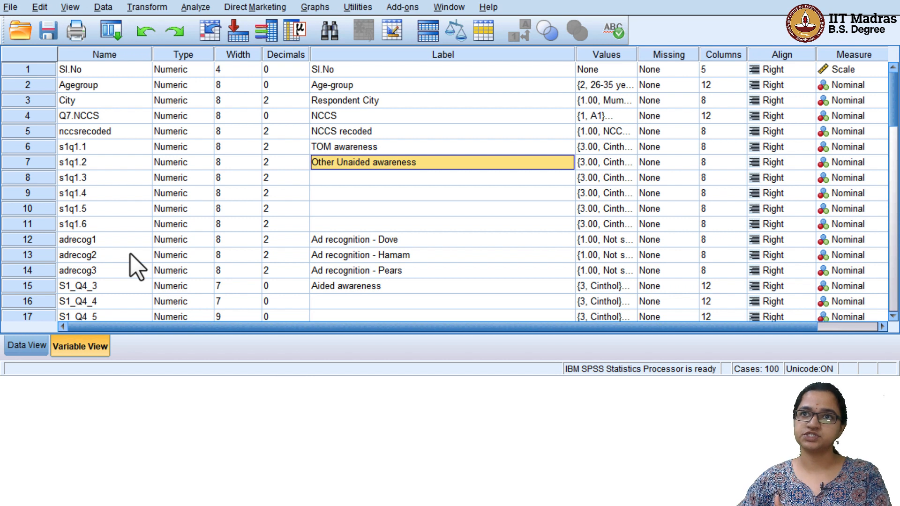
pyautogui.click(87, 150)
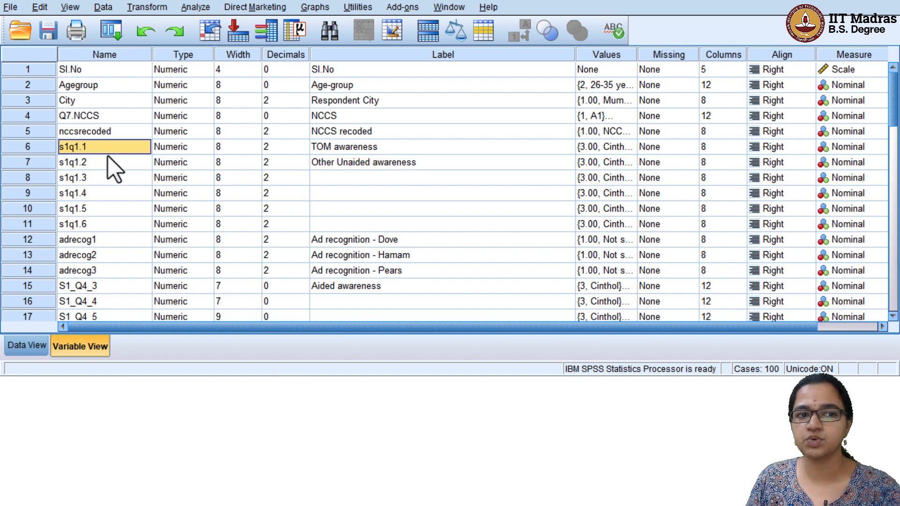
pyautogui.click(105, 165)
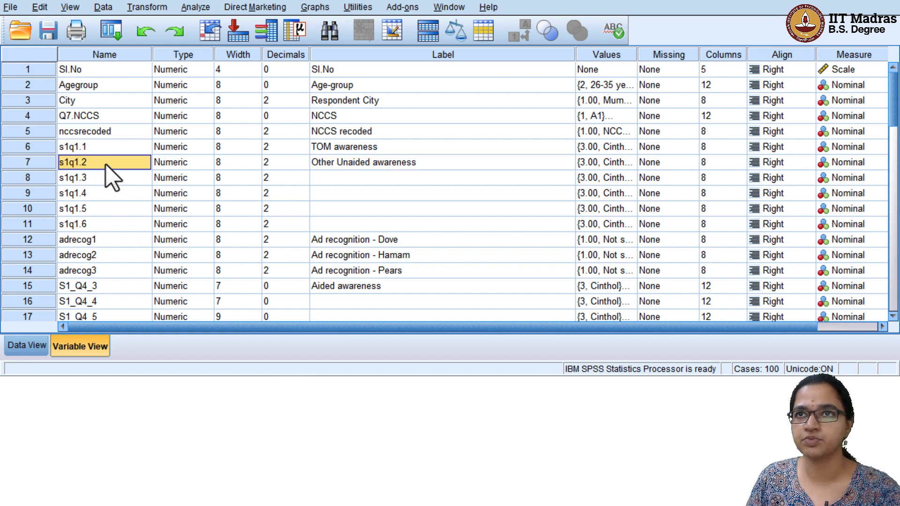
pyautogui.click(74, 148)
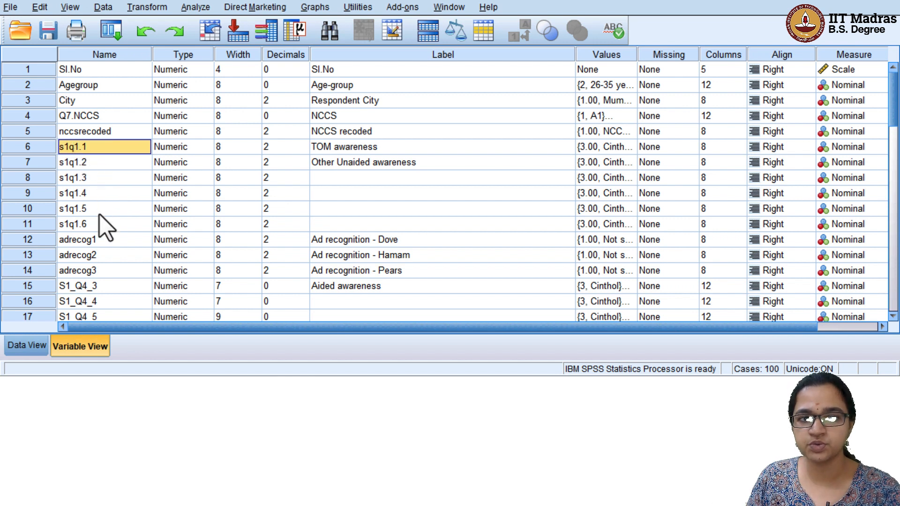
# - Examine the names and labels of the ad recognition variables adrecog1 to adrecog3, past the last unaided awareness variable s1q1.6
pyautogui.click(94, 225)
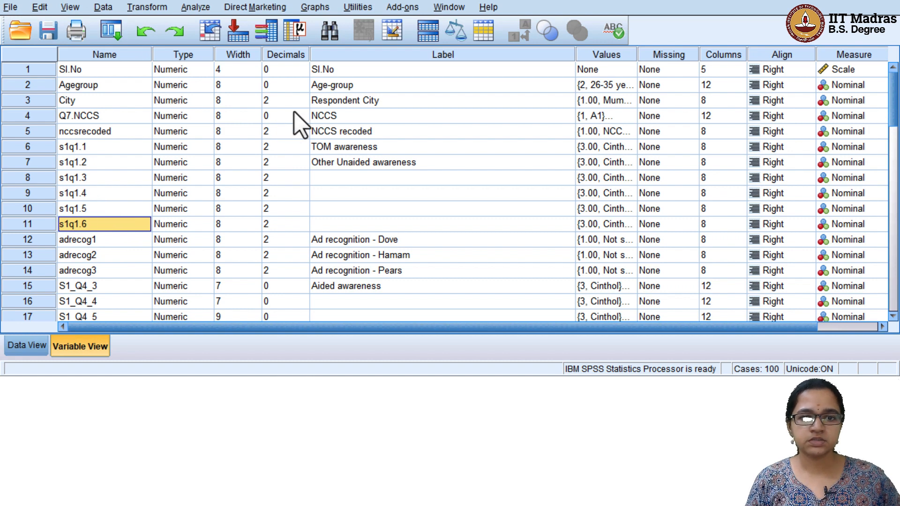
pyautogui.scroll(-2, 198, 210)
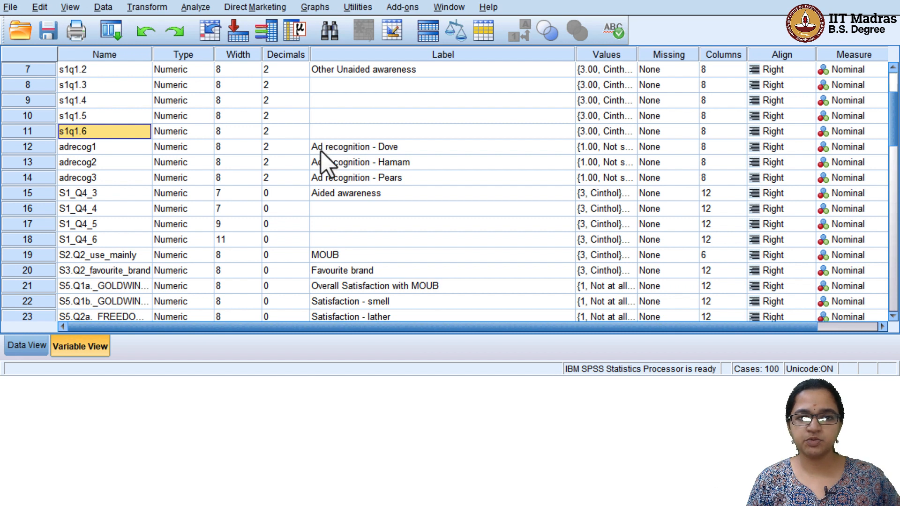
pyautogui.click(116, 153)
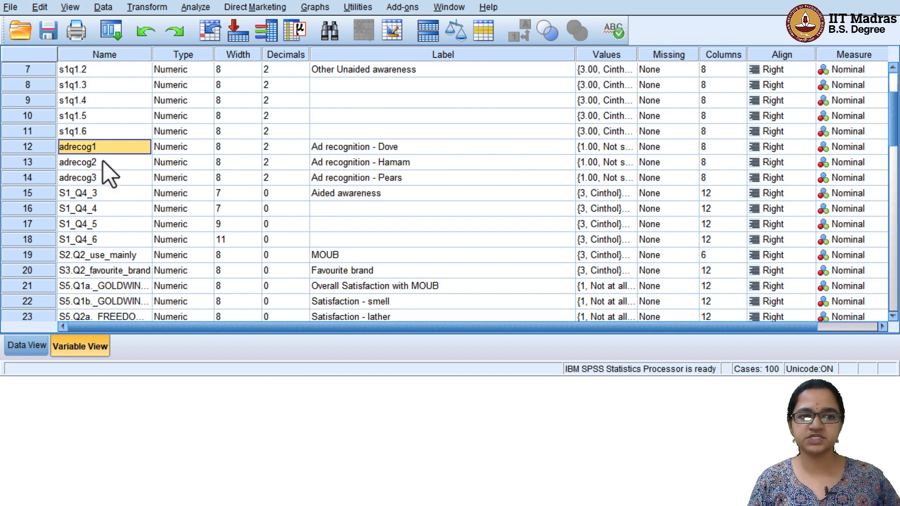
pyautogui.click(386, 149)
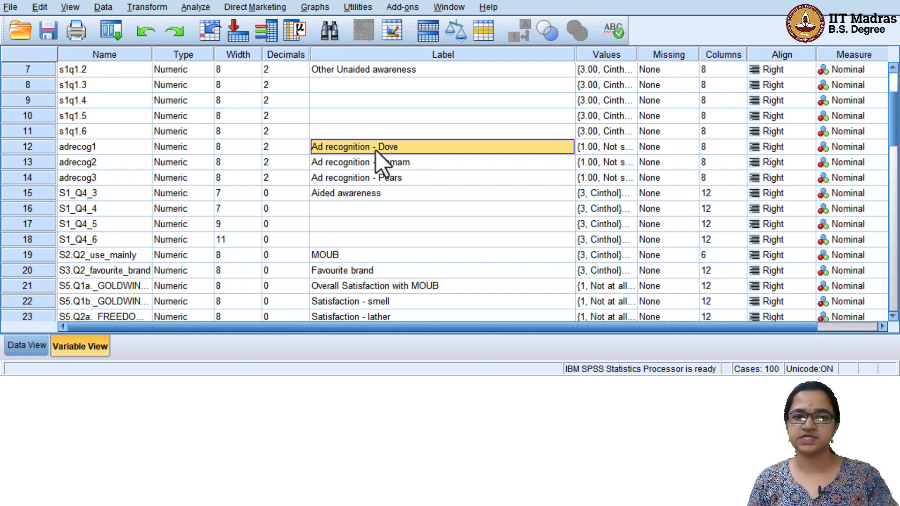
pyautogui.click(404, 166)
pyautogui.click(403, 179)
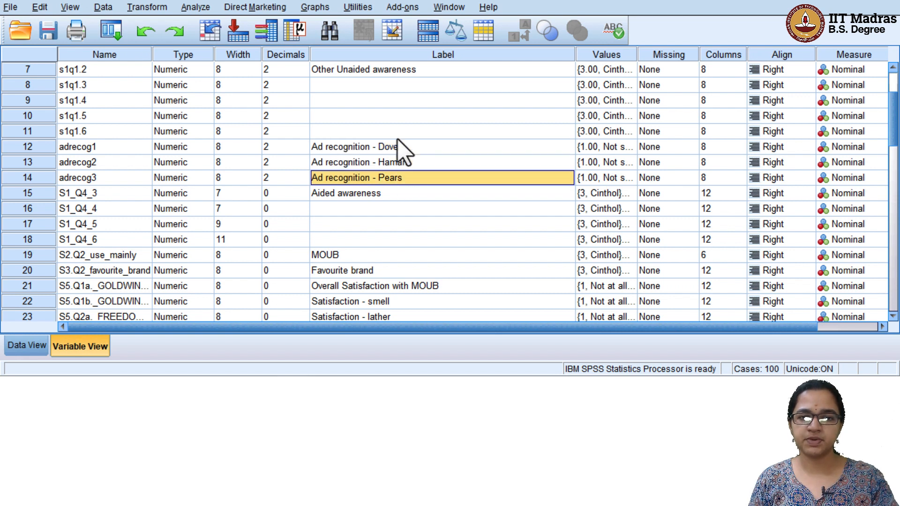
# - Examine the value labels of the adrecog1 variable and compare the labels of the three ad recognition variables
pyautogui.click(629, 148)
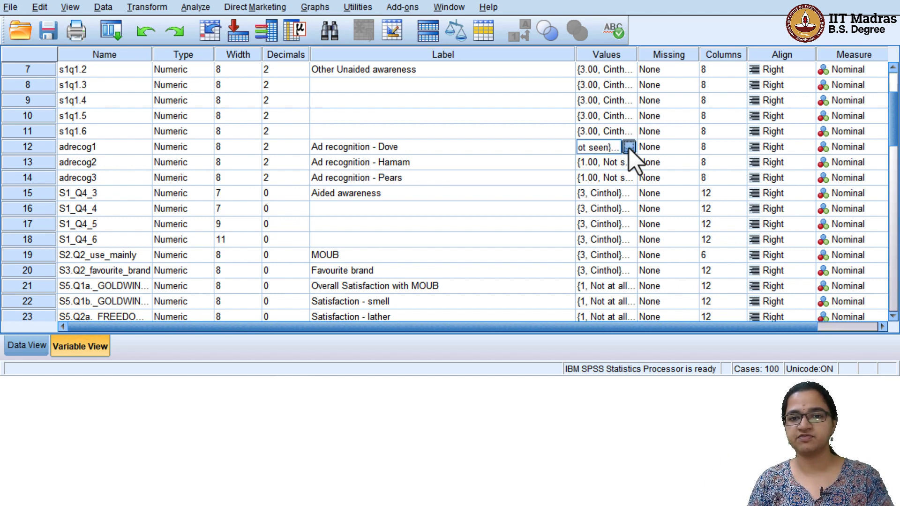
pyautogui.click(629, 146)
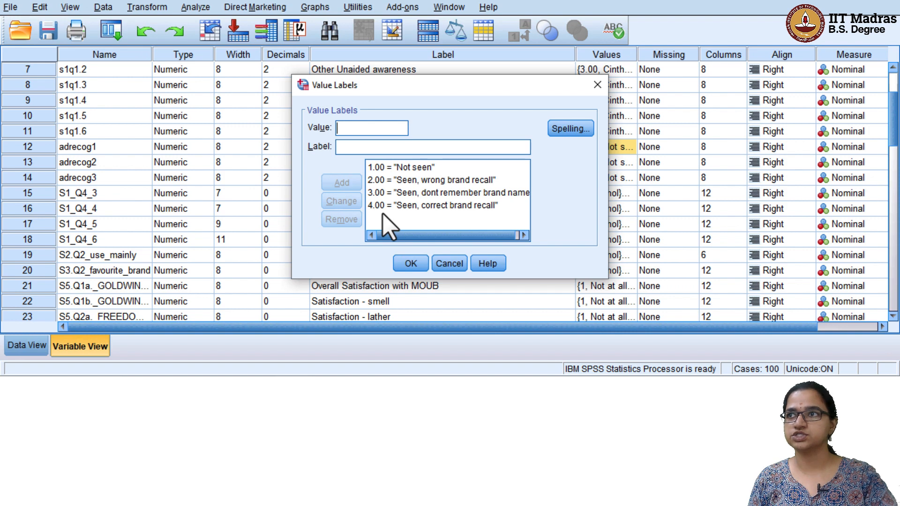
pyautogui.click(412, 263)
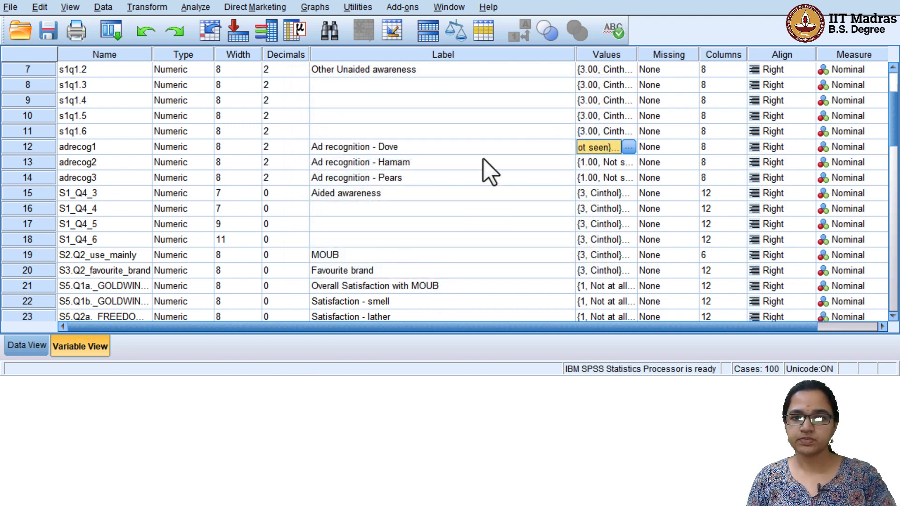
pyautogui.click(433, 153)
pyautogui.click(428, 165)
pyautogui.click(422, 181)
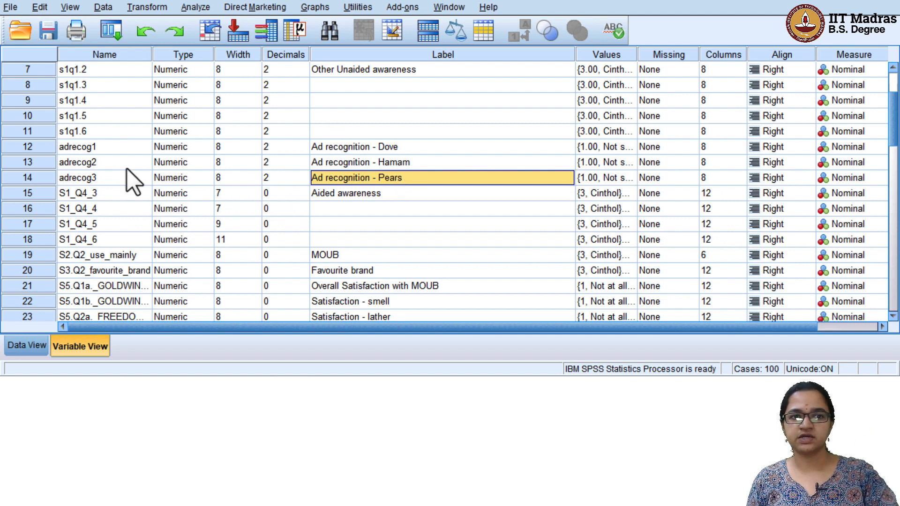
# - Examine the label and the brand value labels of the aided awareness variable S1_Q4_3
pyautogui.click(105, 188)
pyautogui.click(334, 198)
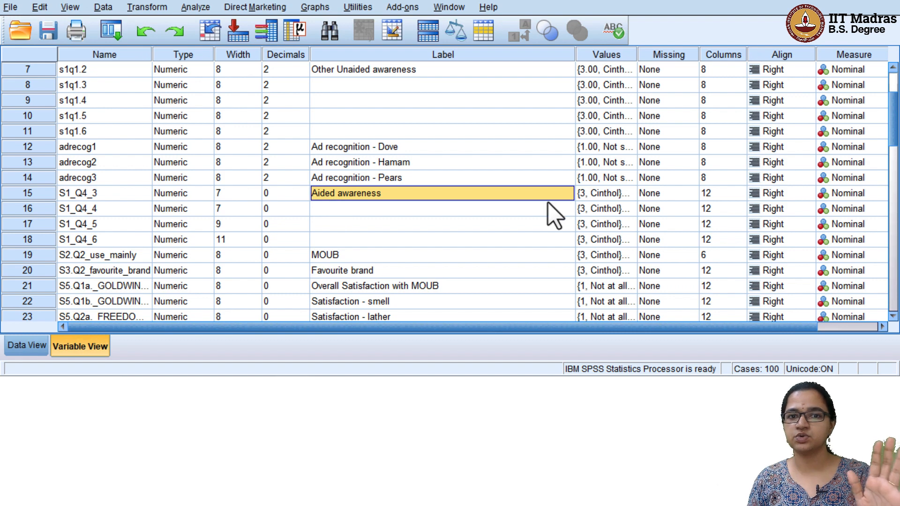
pyautogui.click(618, 192)
pyautogui.click(627, 192)
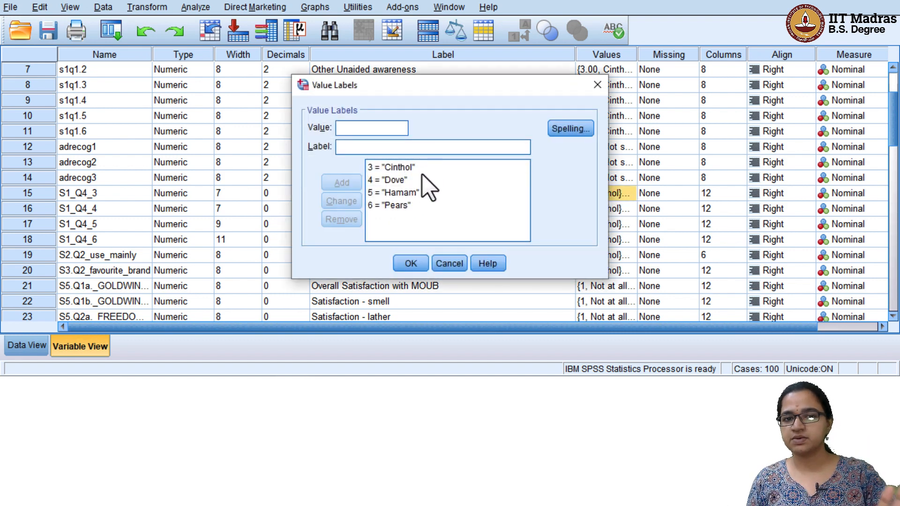
pyautogui.click(423, 267)
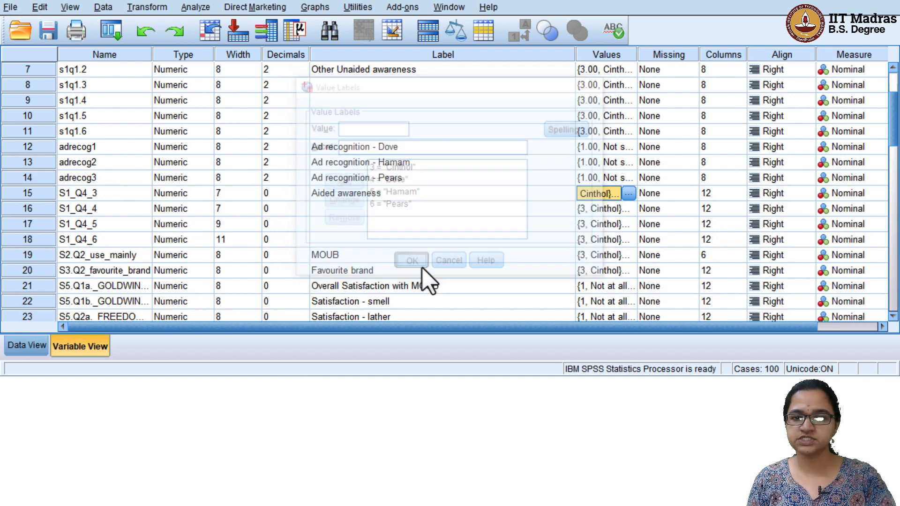
pyautogui.click(329, 196)
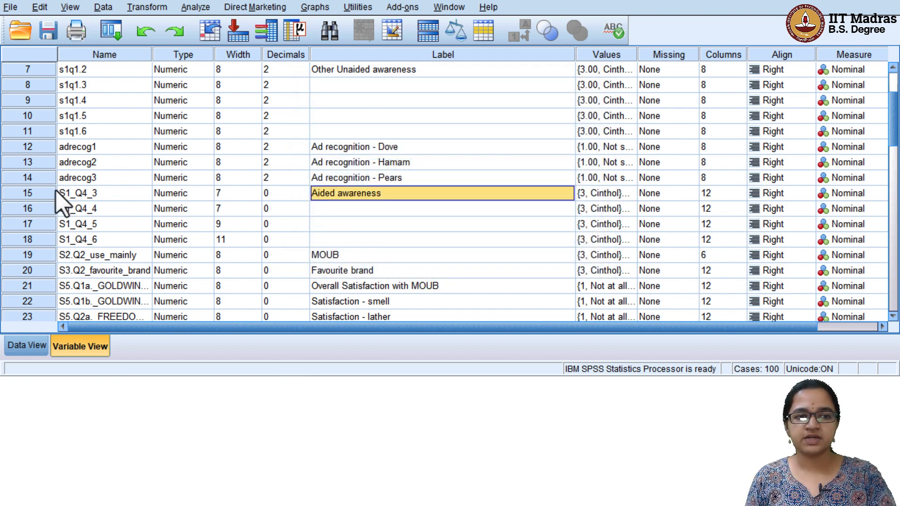
pyautogui.click(80, 196)
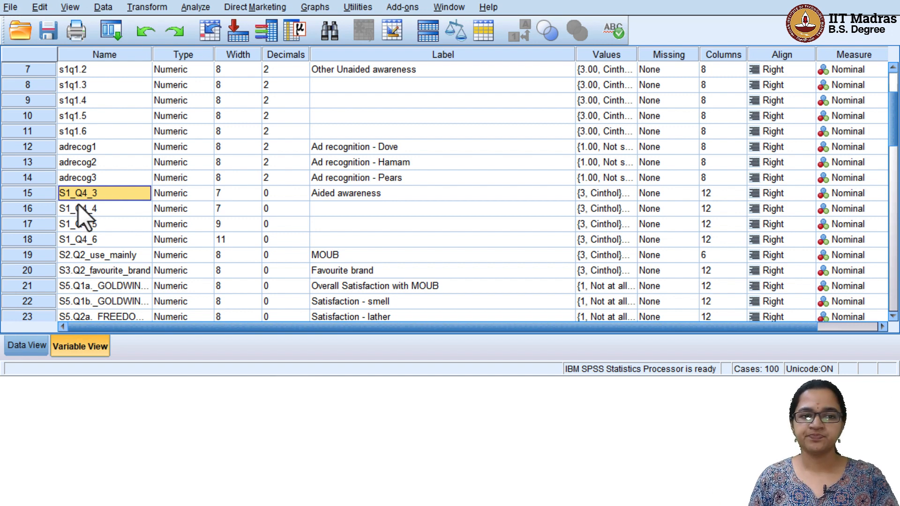
# - Examine the names and labels of the main brand used, favourite brand and overall satisfaction variables
pyautogui.scroll(-2, 118, 234)
pyautogui.click(121, 163)
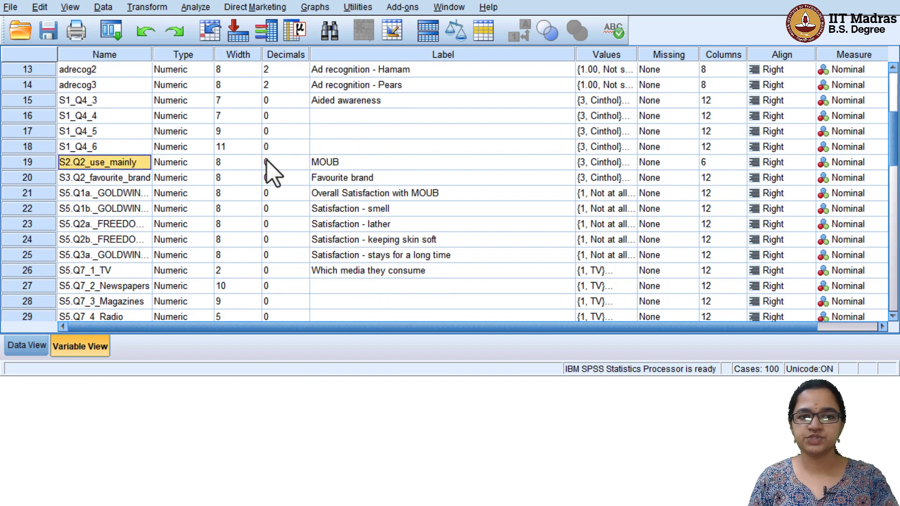
pyautogui.click(333, 163)
pyautogui.click(125, 181)
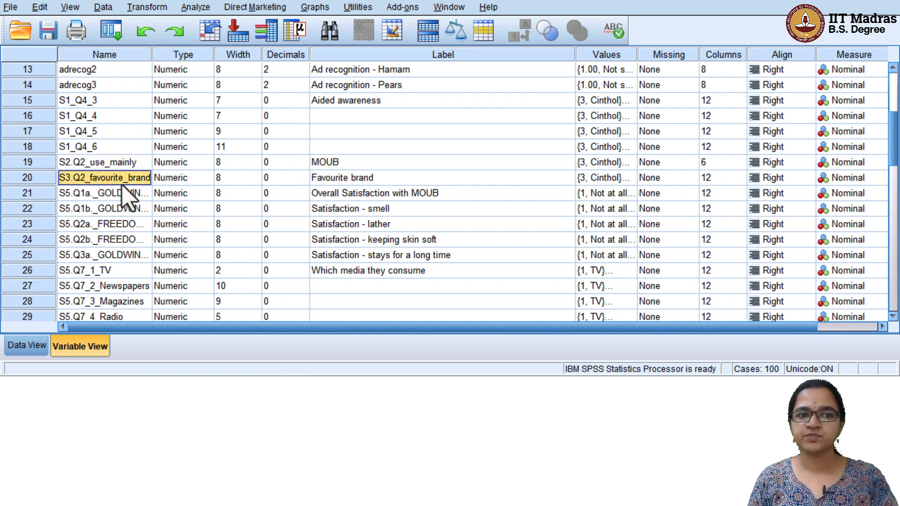
pyautogui.click(369, 181)
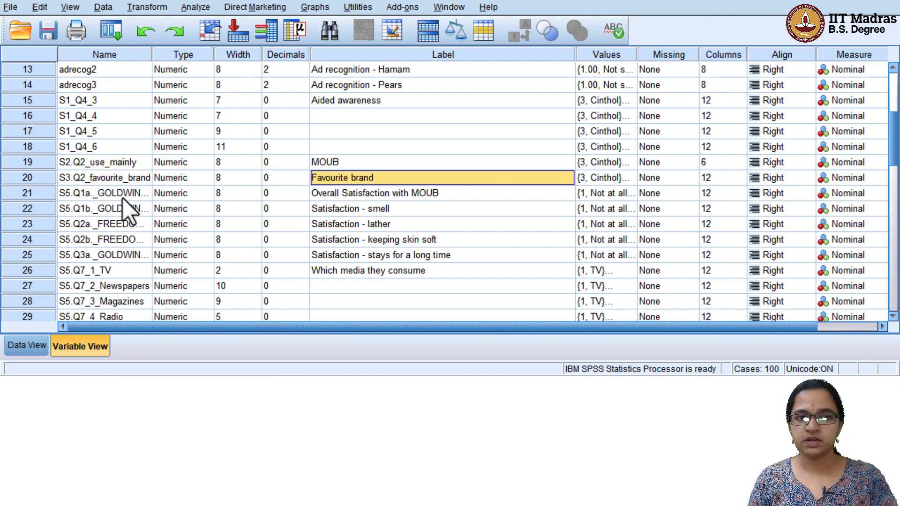
pyautogui.click(337, 196)
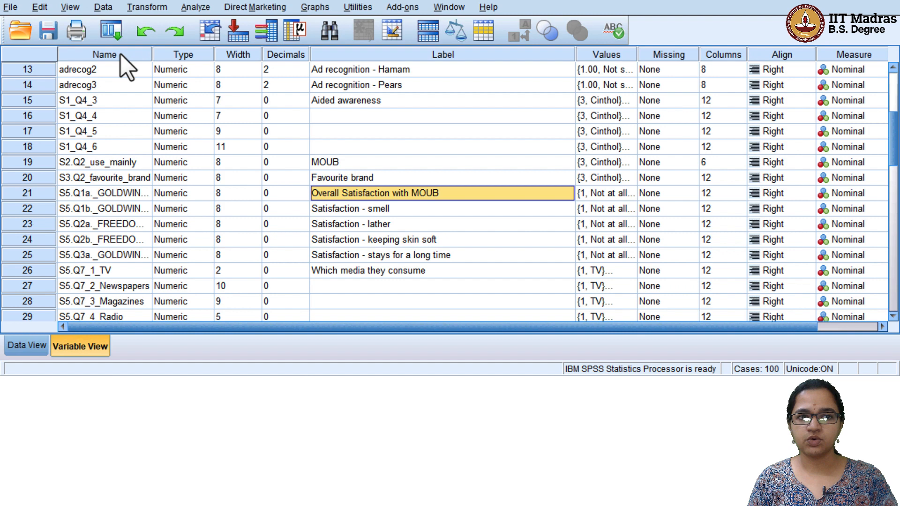
# - Narrow the Name column of the variable list to make more room for the other attributes
pyautogui.click(150, 58)
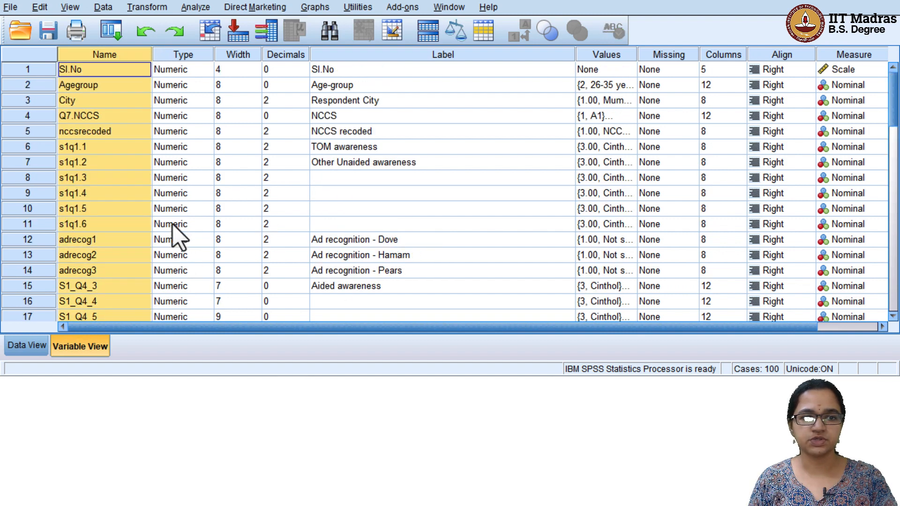
pyautogui.scroll(-1, 173, 224)
pyautogui.moveTo(151, 55); pyautogui.dragTo(118, 55)
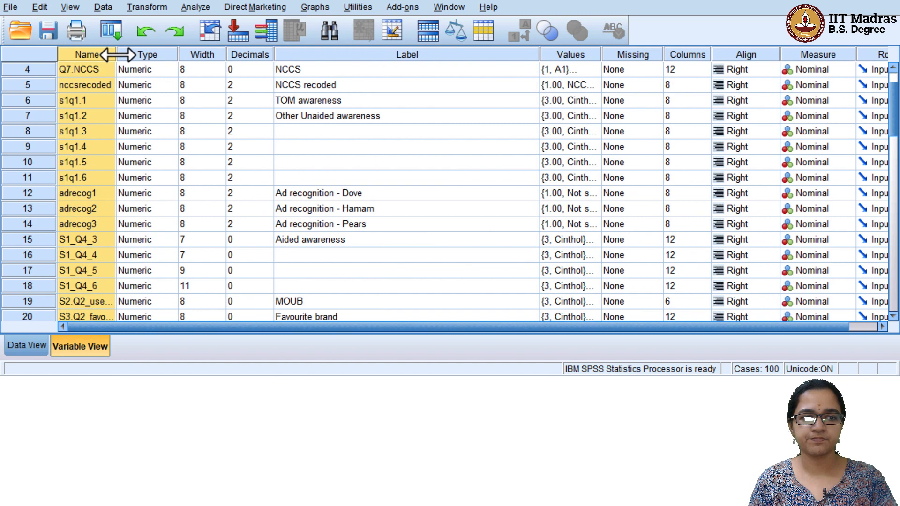
# - Examine the labels of the satisfaction variables, from overall satisfaction with MOUB through smell, lather, skin softness and lasting a long time
pyautogui.scroll(-4, 324, 198)
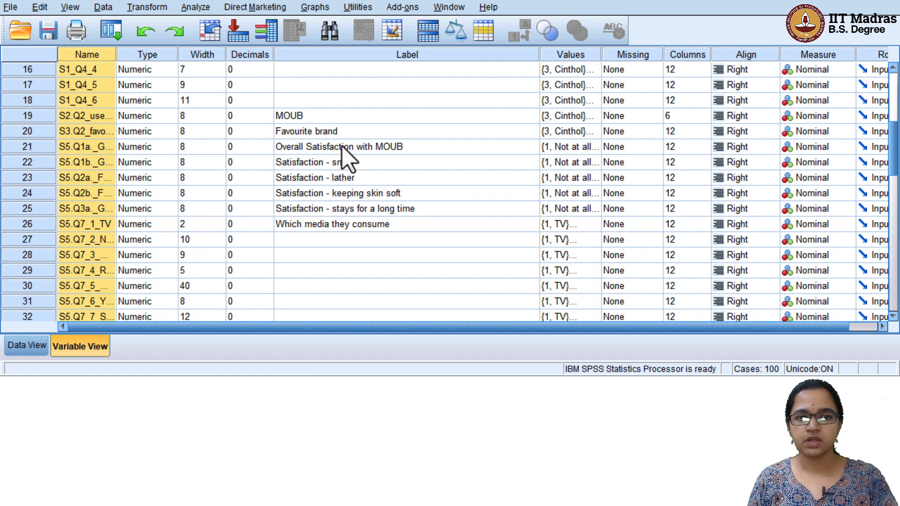
pyautogui.click(374, 148)
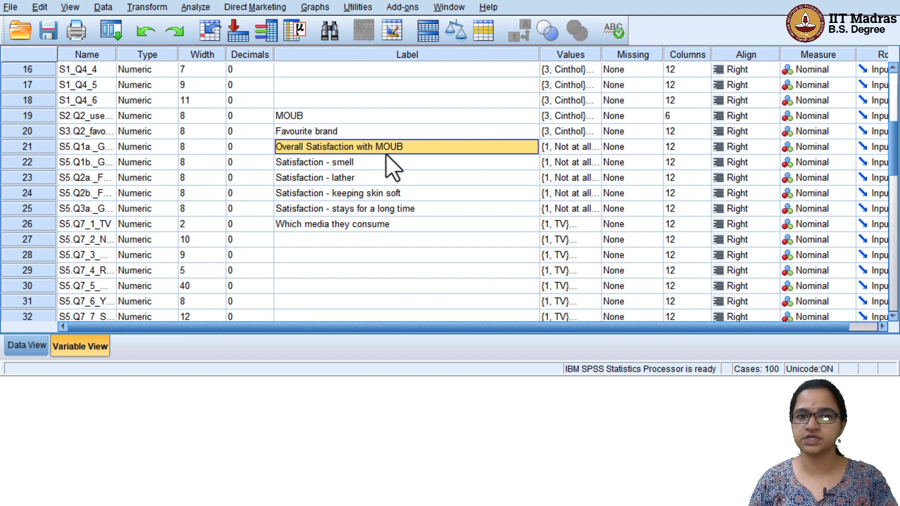
pyautogui.click(370, 162)
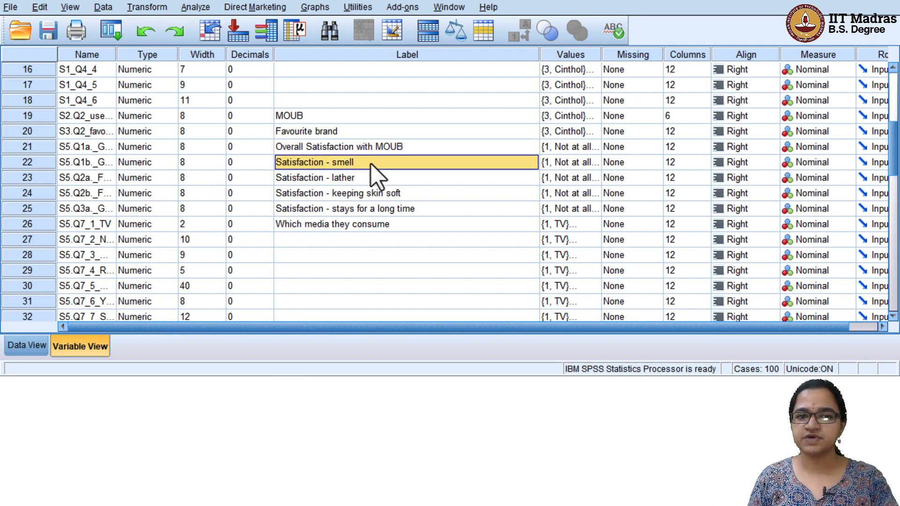
pyautogui.click(382, 179)
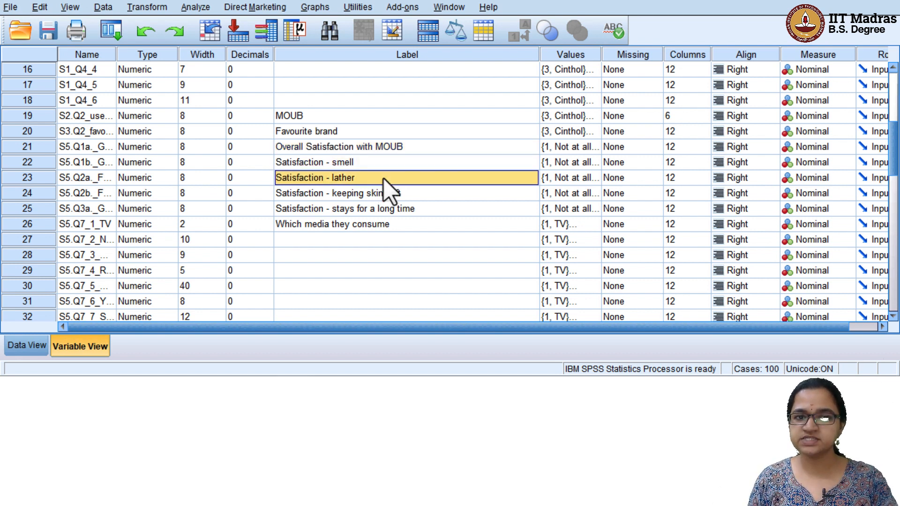
pyautogui.click(408, 196)
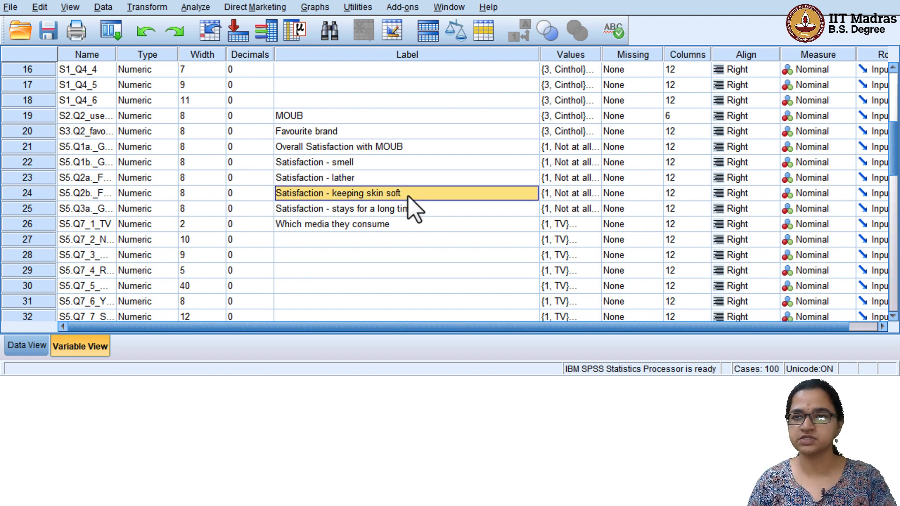
pyautogui.click(405, 209)
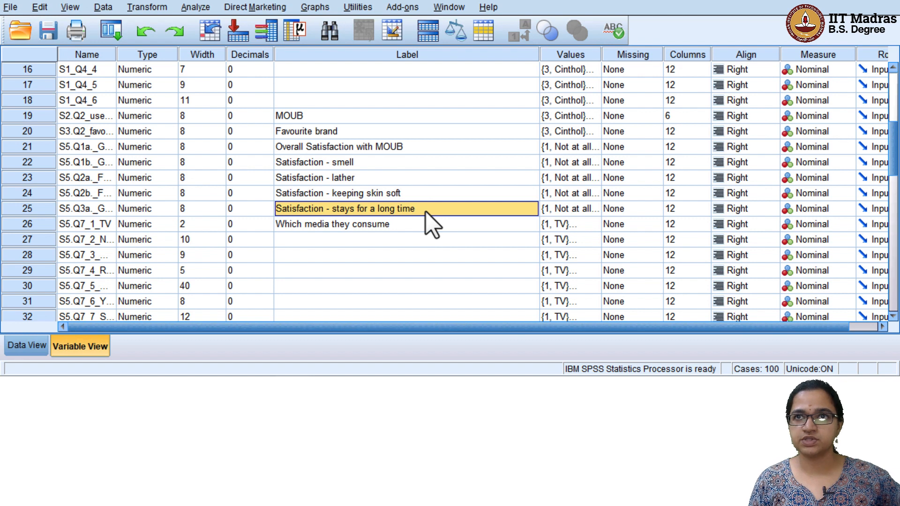
# - Examine the label of the media consumption variable S5.Q7_1_TV and read through all its value labels
pyautogui.scroll(-1, 425, 211)
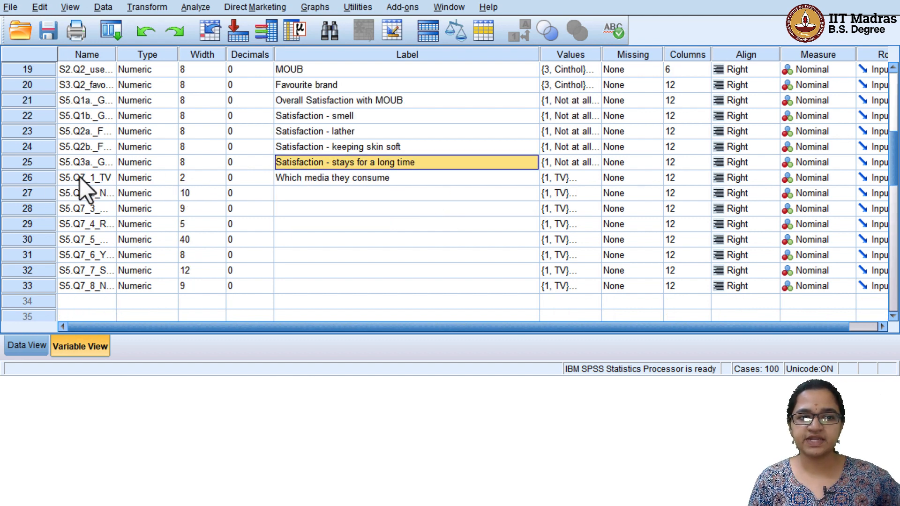
pyautogui.click(412, 180)
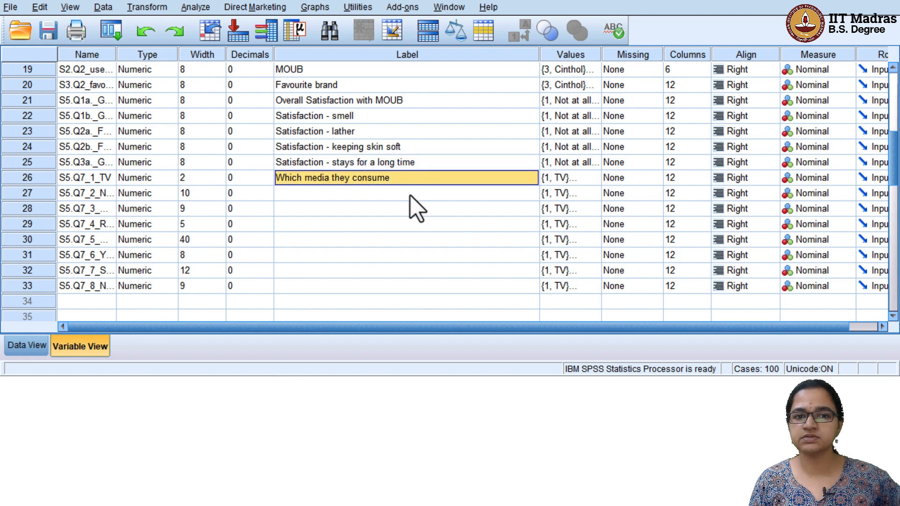
pyautogui.click(410, 196)
pyautogui.click(604, 193)
pyautogui.click(608, 193)
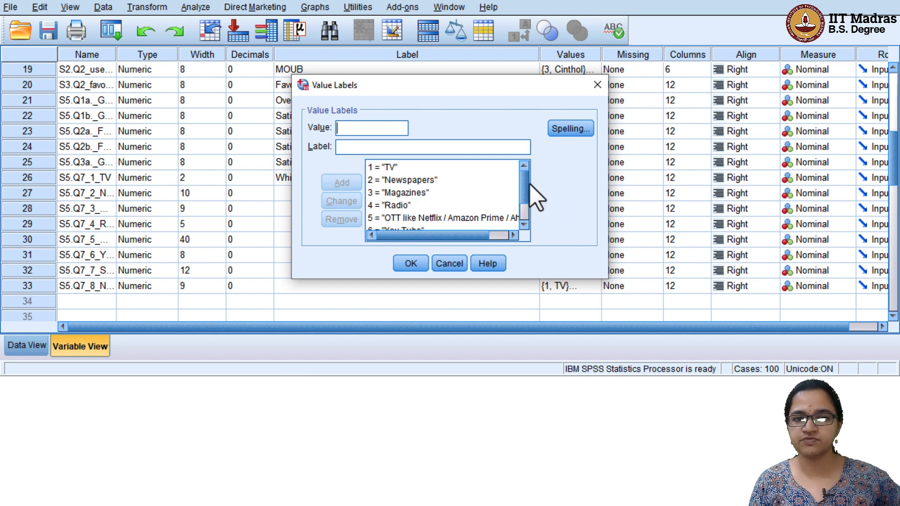
pyautogui.moveTo(525, 178); pyautogui.dragTo(527, 206)
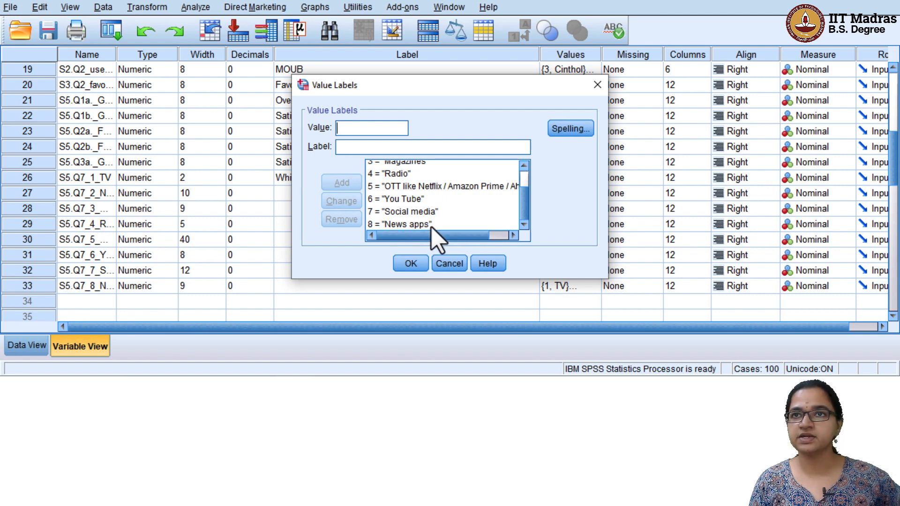
pyautogui.click(411, 265)
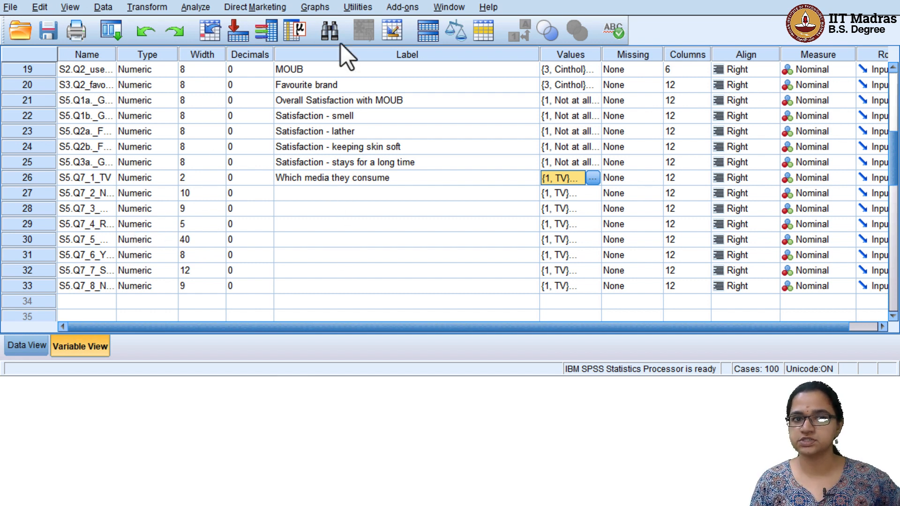
# - Review the MOUB, Favourite brand and Overall Satisfaction with MOUB labels one after another
pyautogui.click(308, 72)
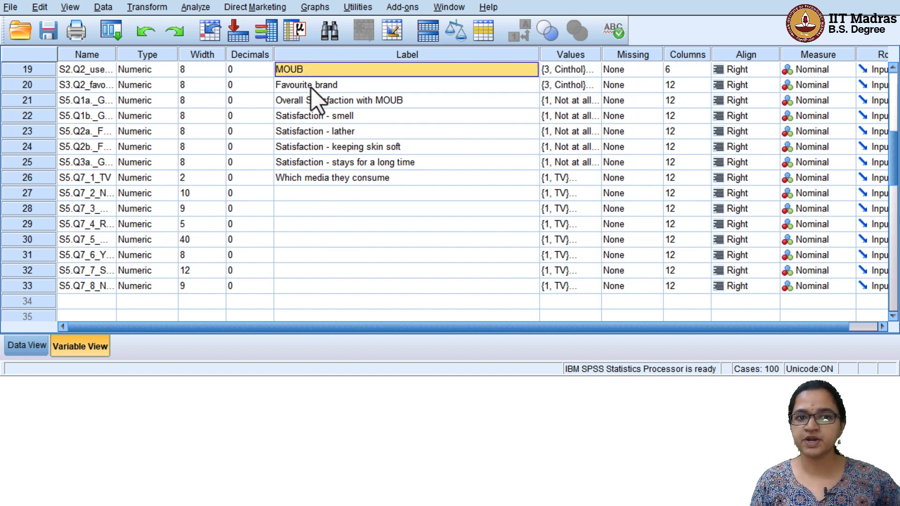
pyautogui.press('Down')
pyautogui.press('Down')
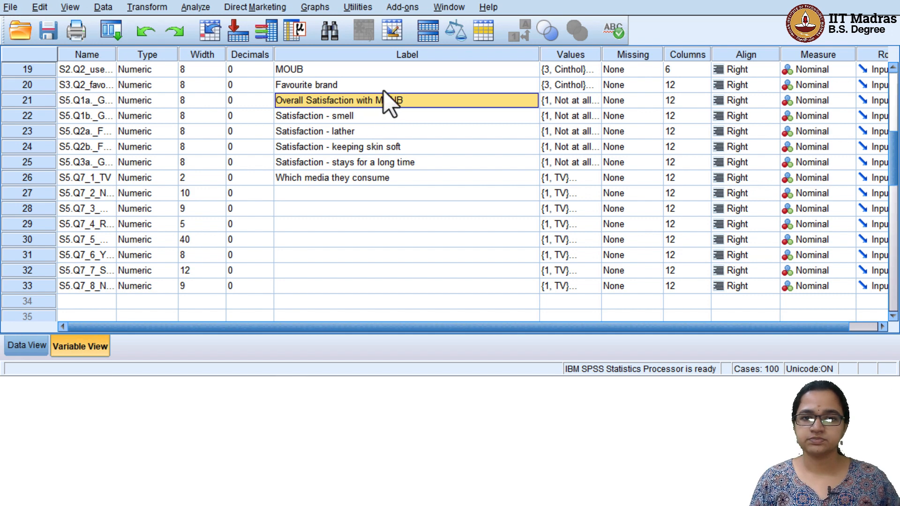
# - Open the Custom Tables dialog for defining multiple response sets
pyautogui.scroll(6, 381, 204)
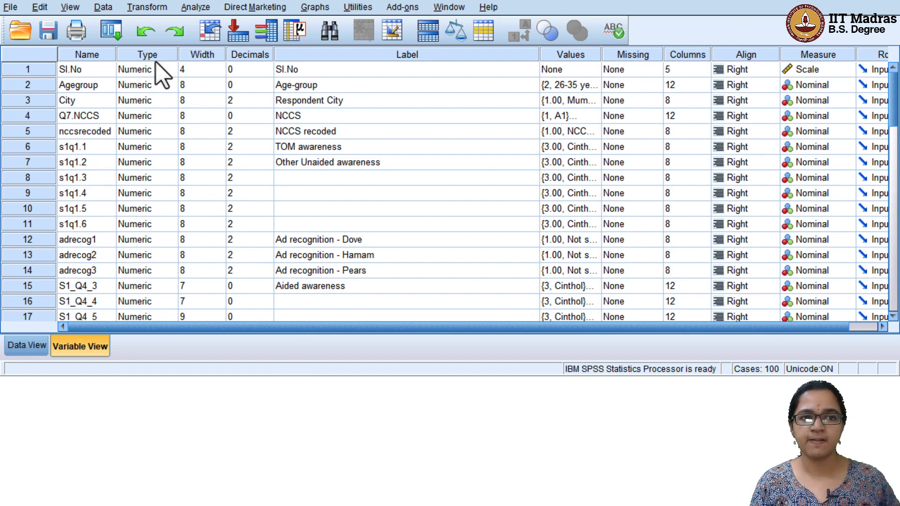
pyautogui.click(197, 7)
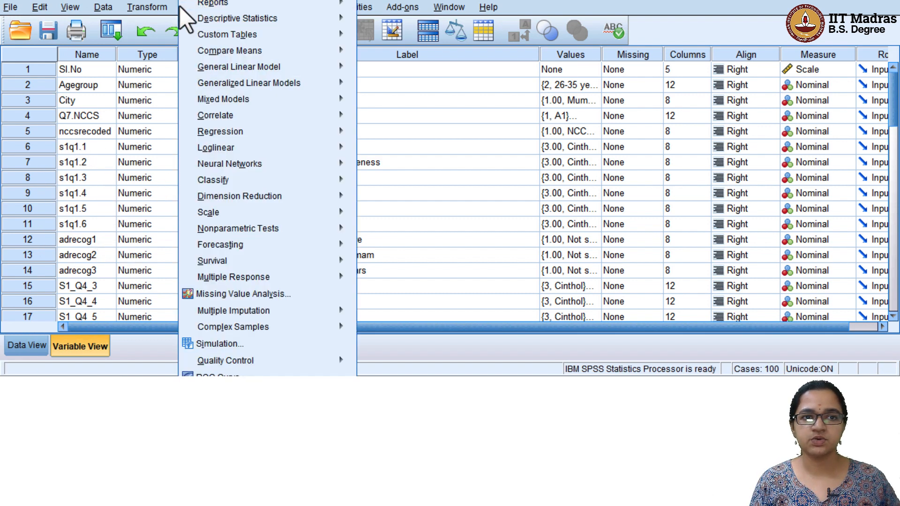
pyautogui.click(409, 84)
pyautogui.click(187, 5)
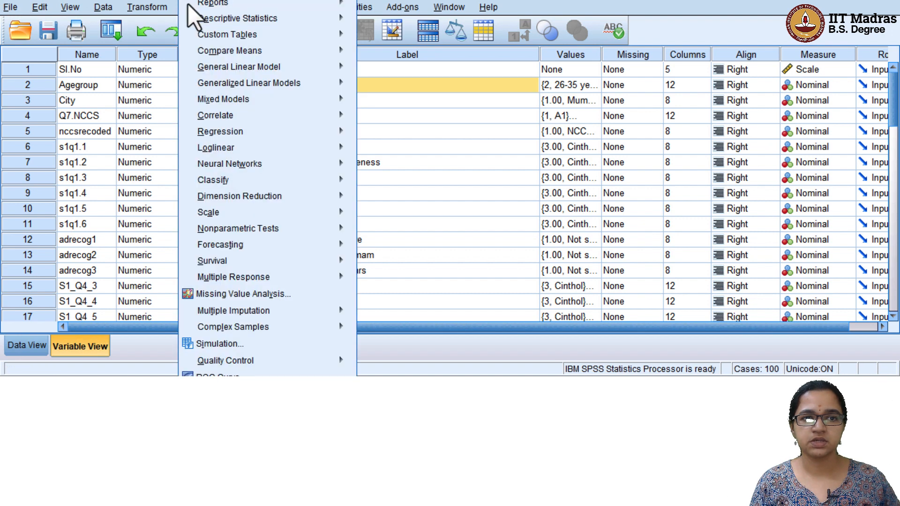
pyautogui.moveTo(232, 39)
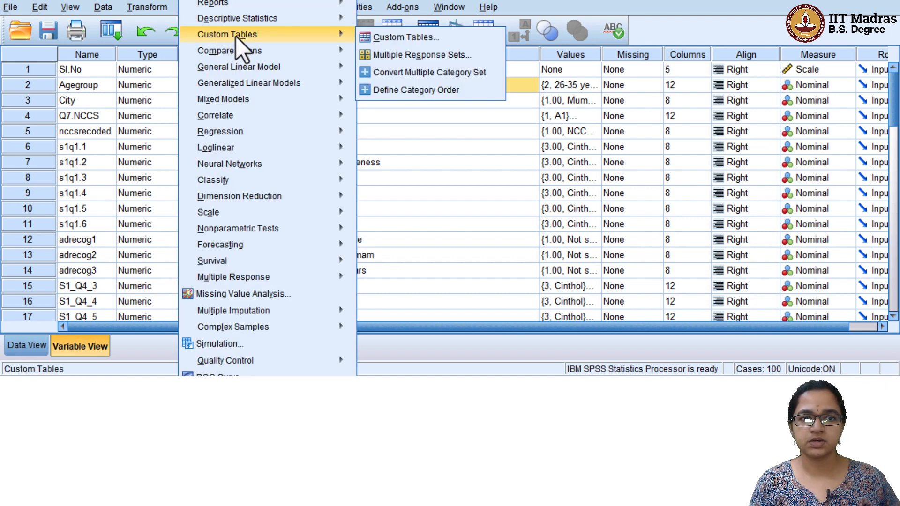
pyautogui.click(437, 55)
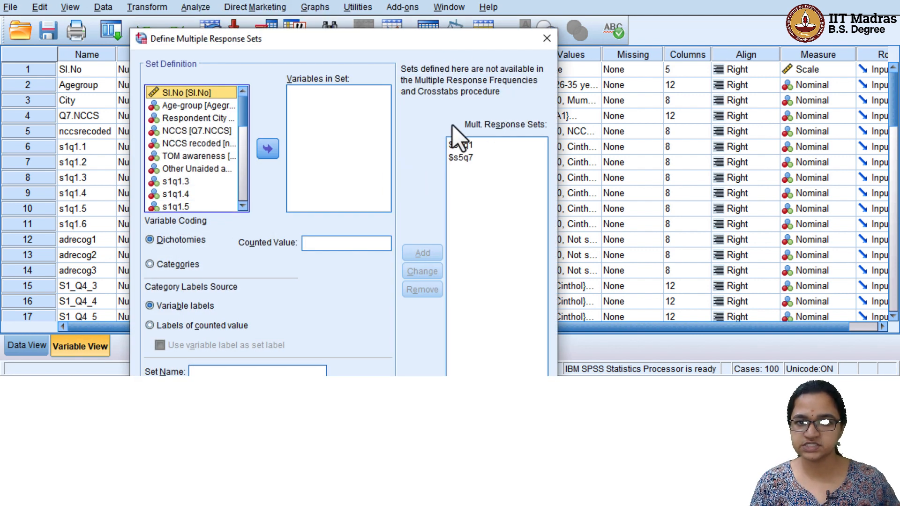
# - Put TOM awareness, Other Unaided awareness and s1q1.3 through s1q1.6 into a new multiple response set
pyautogui.click(197, 170)
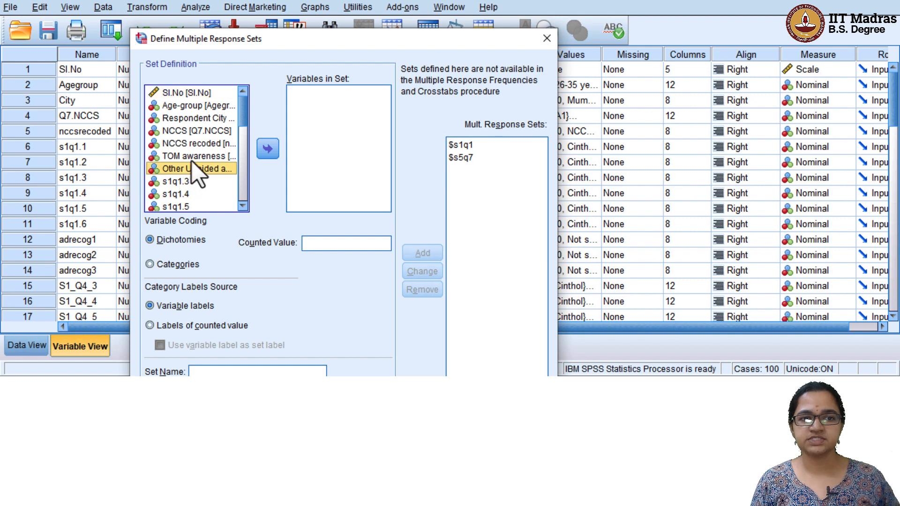
pyautogui.click(220, 156)
pyautogui.hotkey('shift', 'Down')
pyautogui.hotkey('shift', 'Down')
pyautogui.hotkey('shift', 'Down')
pyautogui.hotkey('shift', 'Down')
pyautogui.hotkey('shift', 'Down')
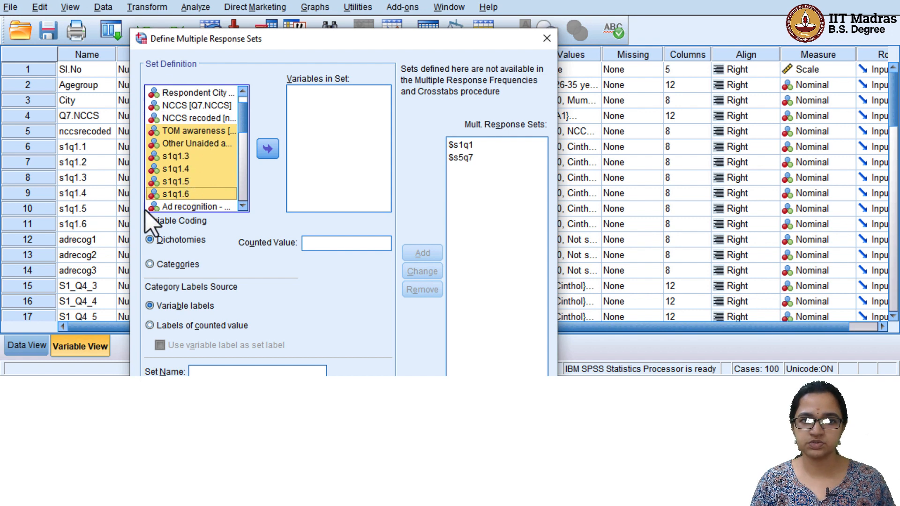
pyautogui.scroll(1, 245, 110)
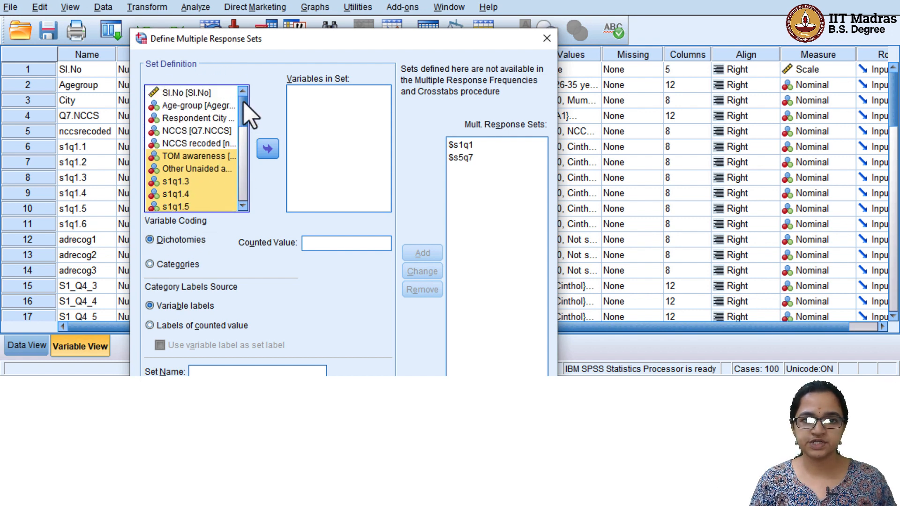
pyautogui.moveTo(251, 116)
pyautogui.mouseDown()
pyautogui.moveTo(251, 210)
pyautogui.moveTo(249, 98)
pyautogui.mouseUp()
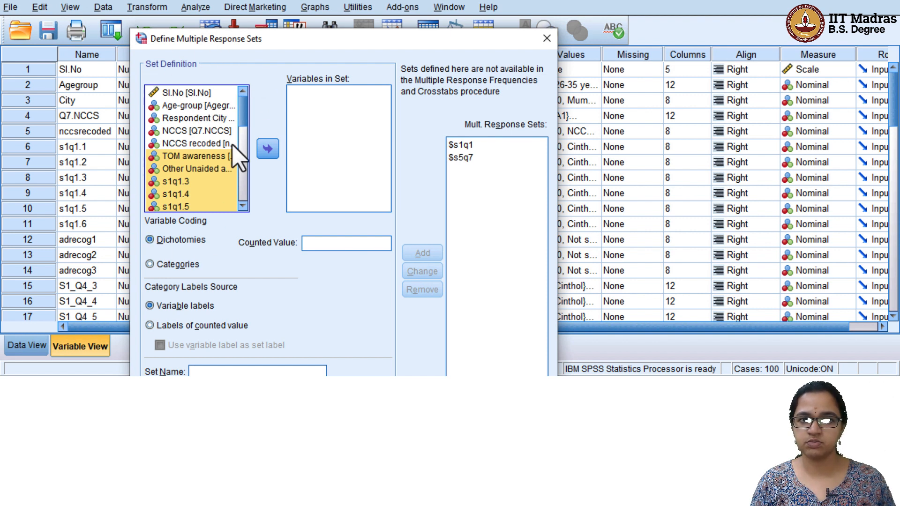
pyautogui.moveTo(245, 116); pyautogui.dragTo(244, 119)
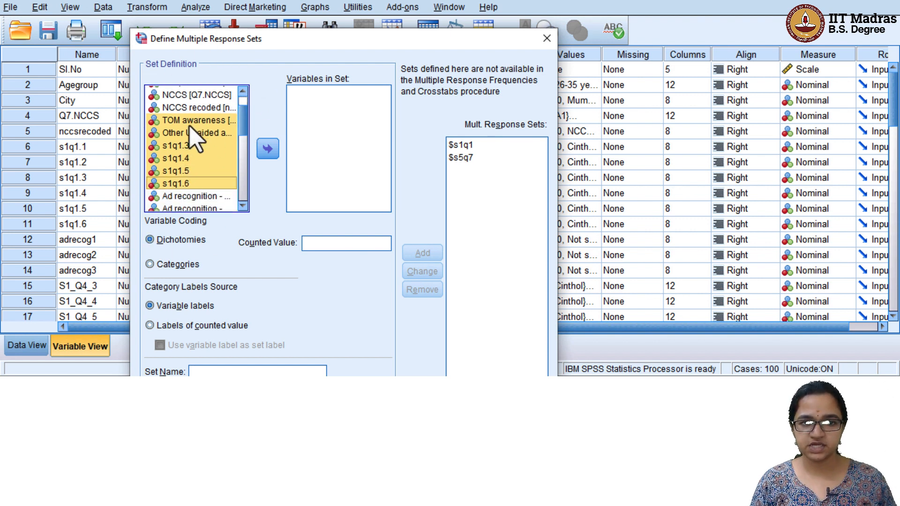
pyautogui.click(269, 148)
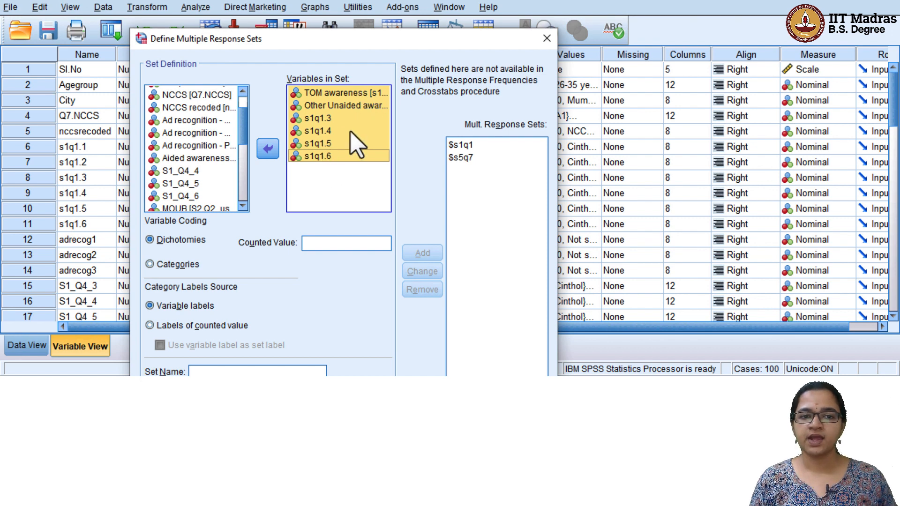
# - Code the set as categories, name it s1q1, label it "Unaided awareness" and add it to the multiple response sets
pyautogui.click(161, 267)
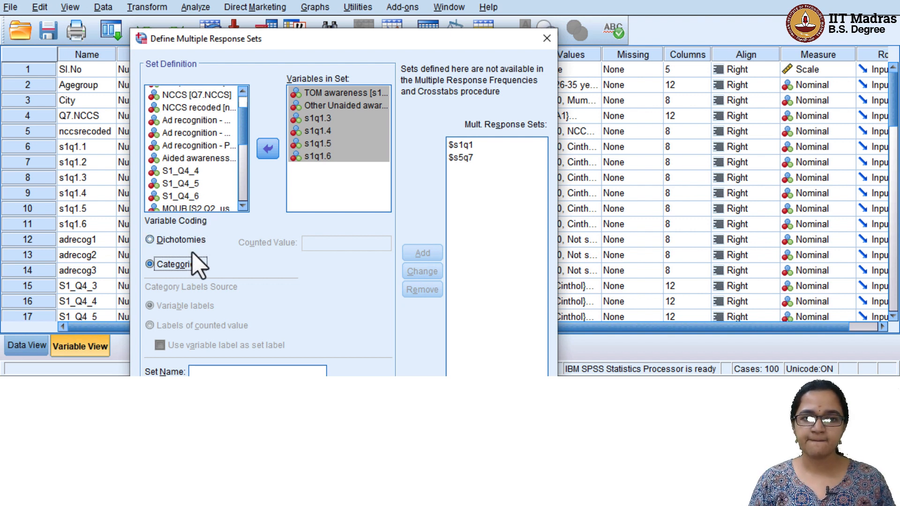
pyautogui.click(223, 371)
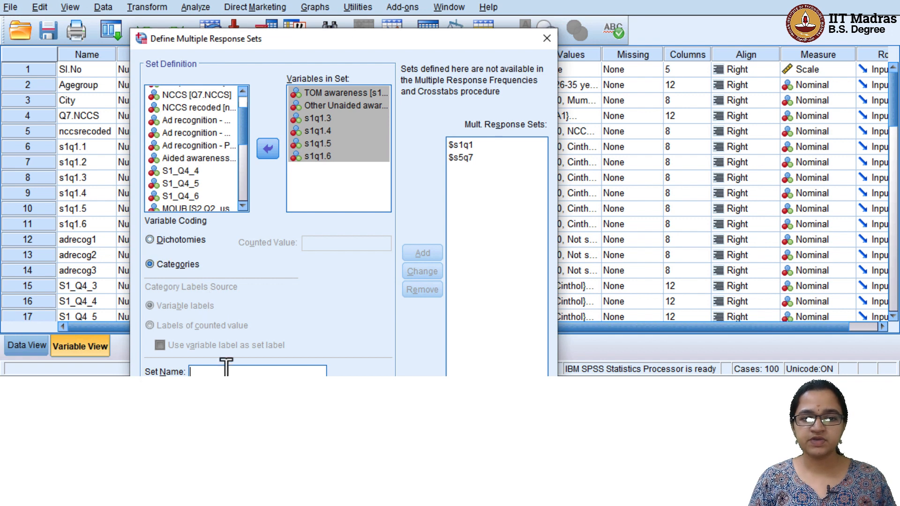
pyautogui.moveTo(306, 25); pyautogui.dragTo(333, 1)
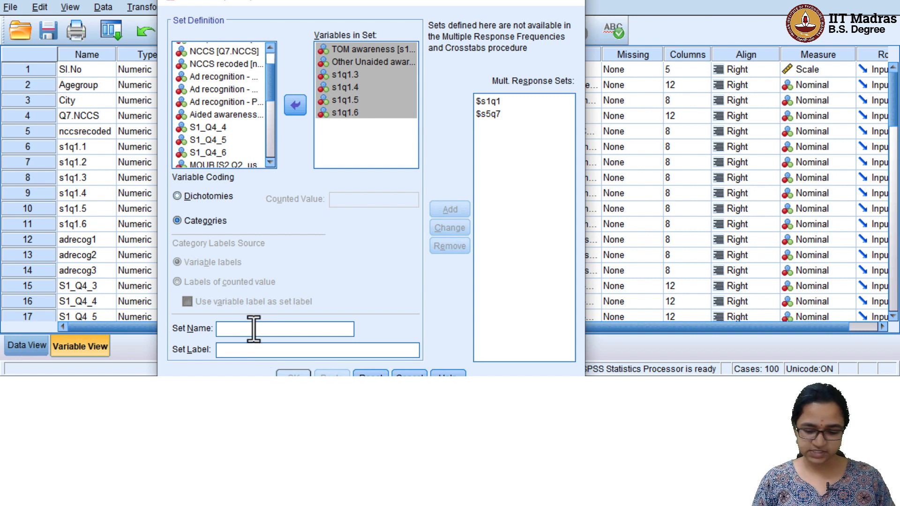
pyautogui.write('s1q1')
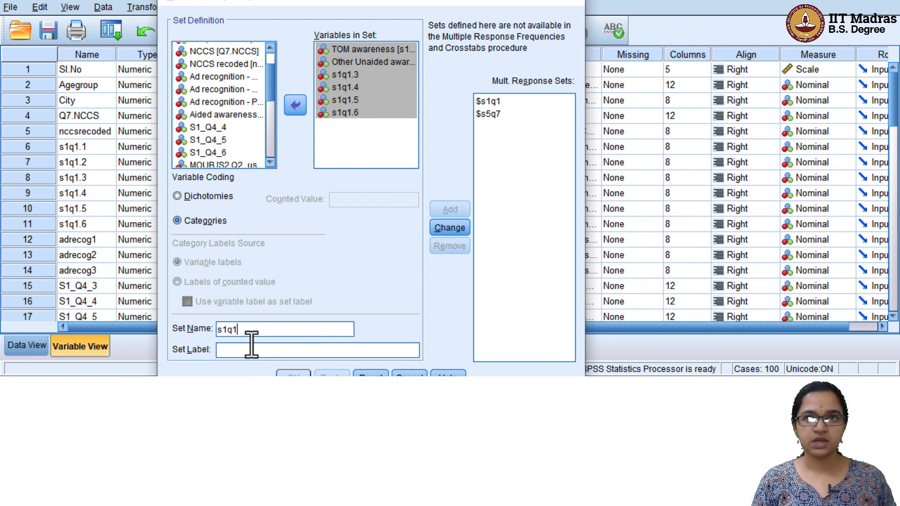
pyautogui.click(261, 352)
pyautogui.write('U')
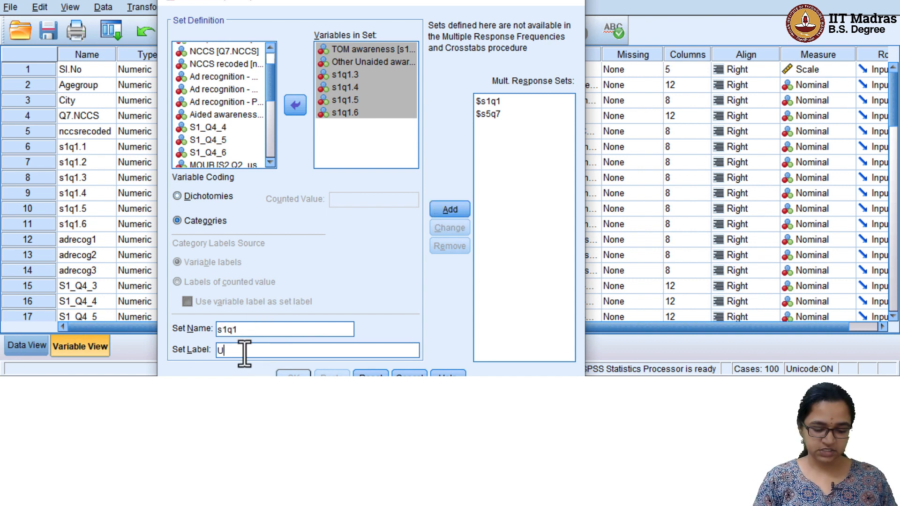
pyautogui.write('naided awa')
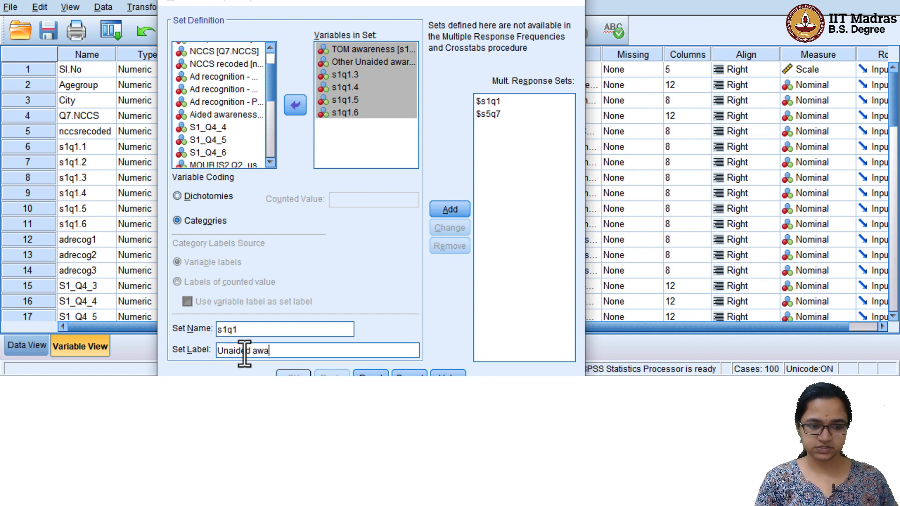
pyautogui.write('reness')
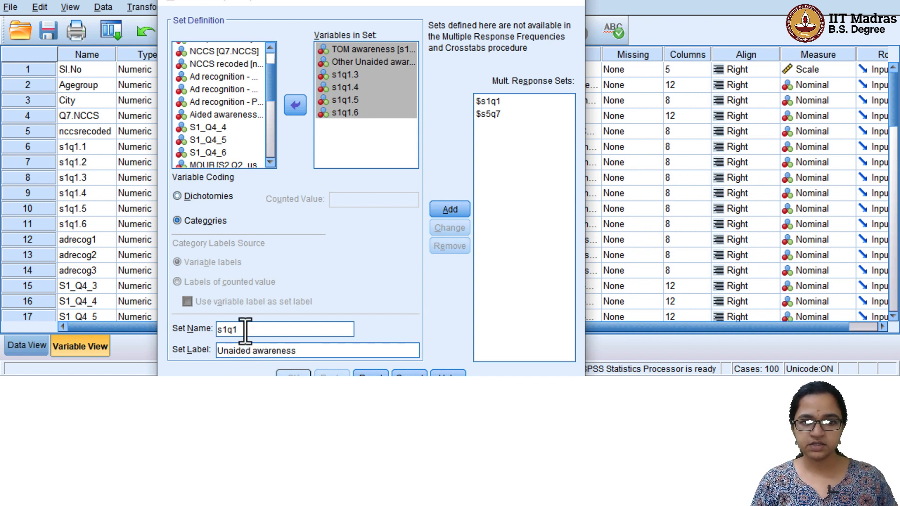
pyautogui.click(251, 329)
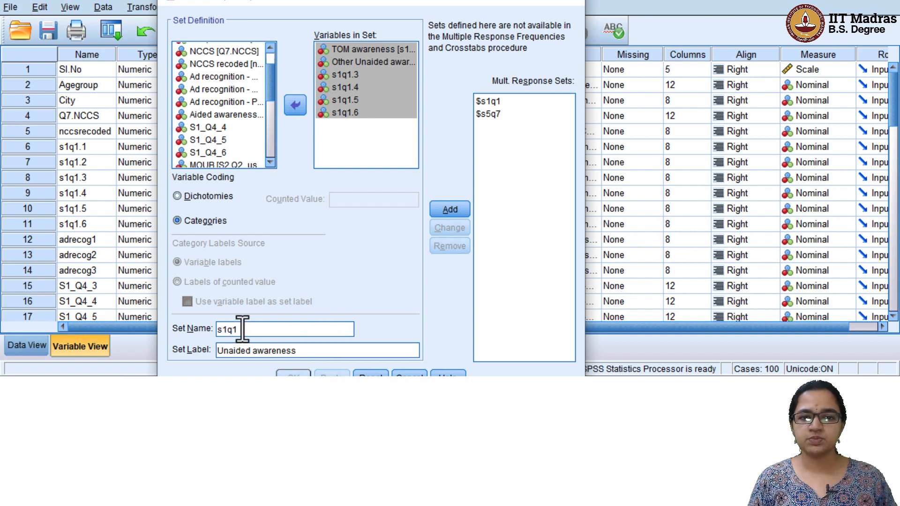
pyautogui.click(448, 209)
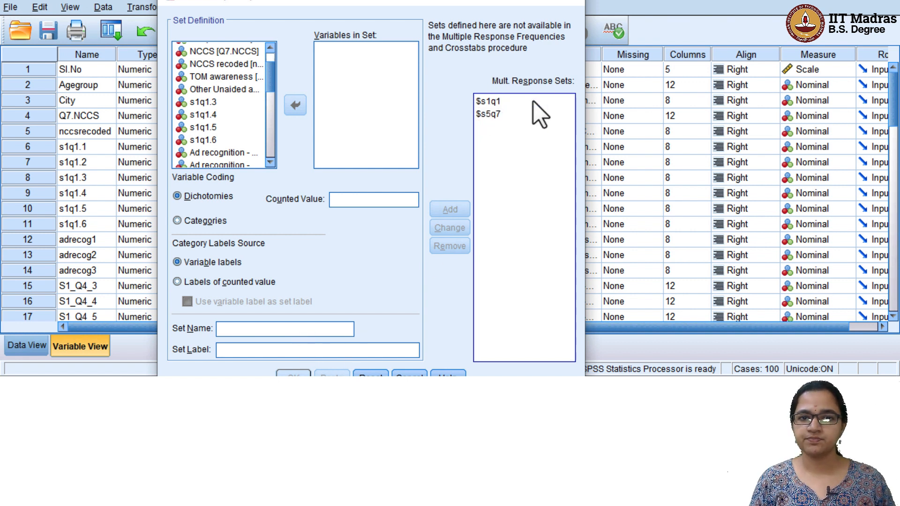
# - Remove the $s5q7 and $s1q1 sets from the list of multiple response sets
pyautogui.click(497, 114)
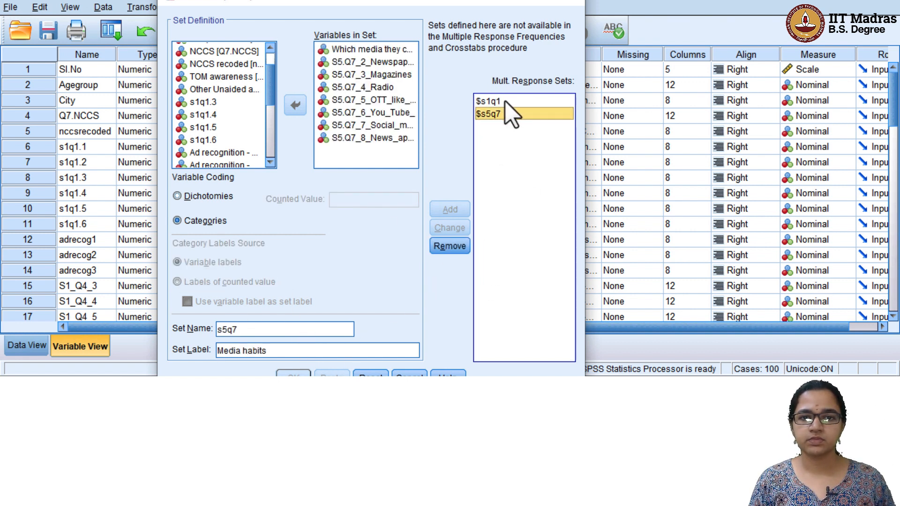
pyautogui.click(456, 246)
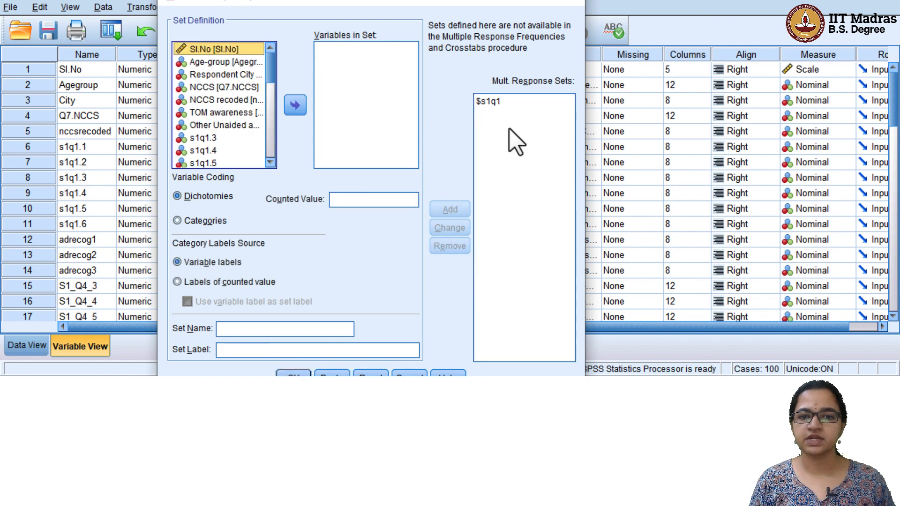
pyautogui.click(506, 103)
pyautogui.click(449, 246)
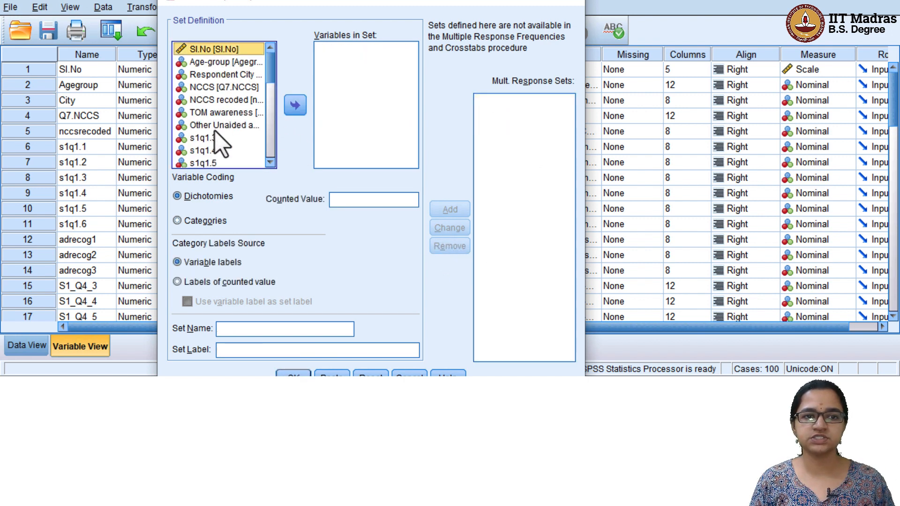
# - Include the six unaided awareness variables, from TOM awareness through s1q1.6, in the response set definition
pyautogui.click(228, 114)
pyautogui.hotkey('shift', 'Down')
pyautogui.hotkey('shift', 'Down')
pyautogui.hotkey('shift', 'Down')
pyautogui.hotkey('shift', 'Down')
pyautogui.hotkey('shift', 'Down')
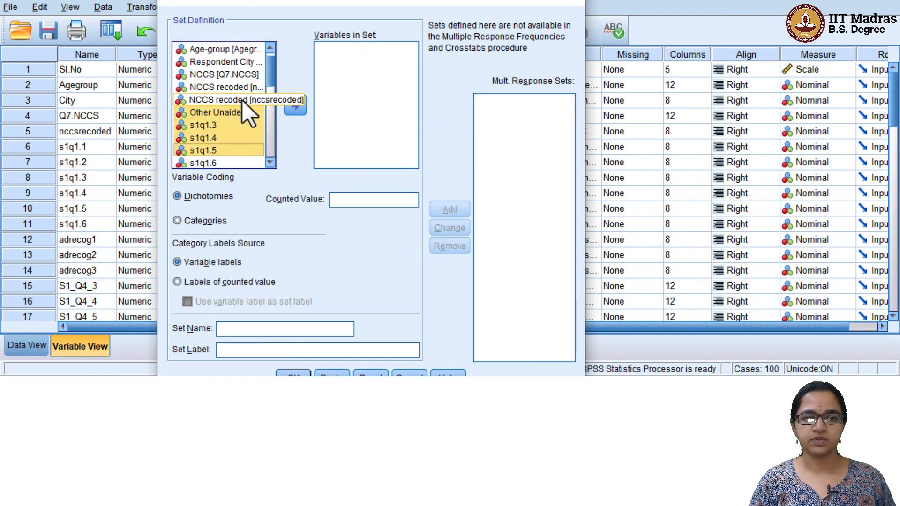
pyautogui.click(296, 108)
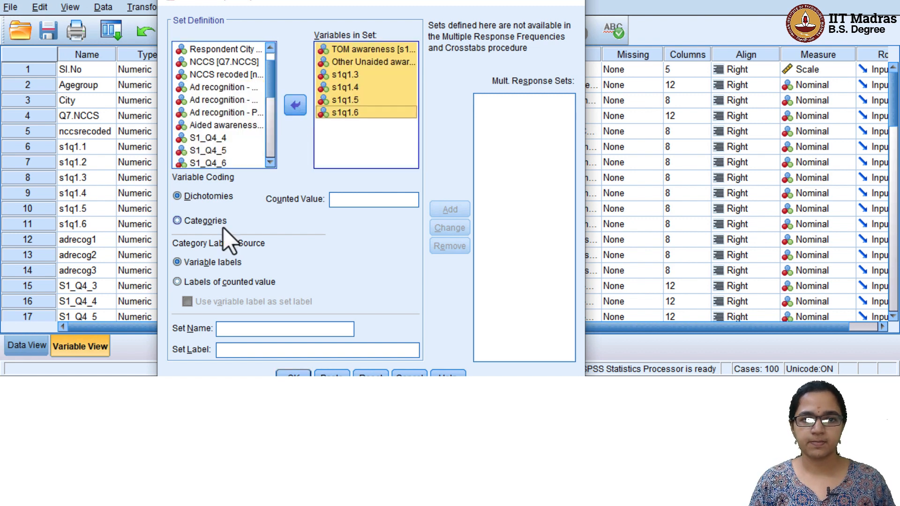
# - Code the response set's variables as categories, name the set s1q1 and label it "Uanided awareness"
pyautogui.click(206, 221)
pyautogui.click(237, 328)
pyautogui.write('s1q1')
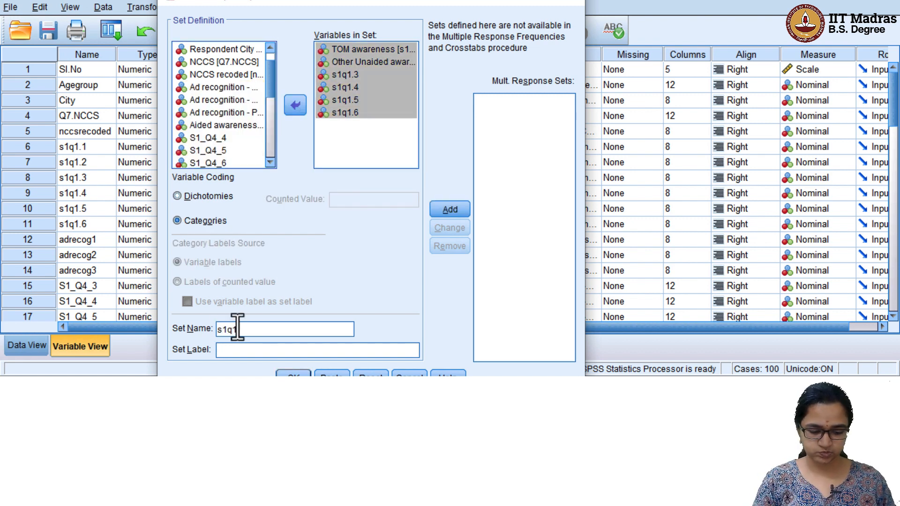
pyautogui.press('Tab')
pyautogui.write('uanided')
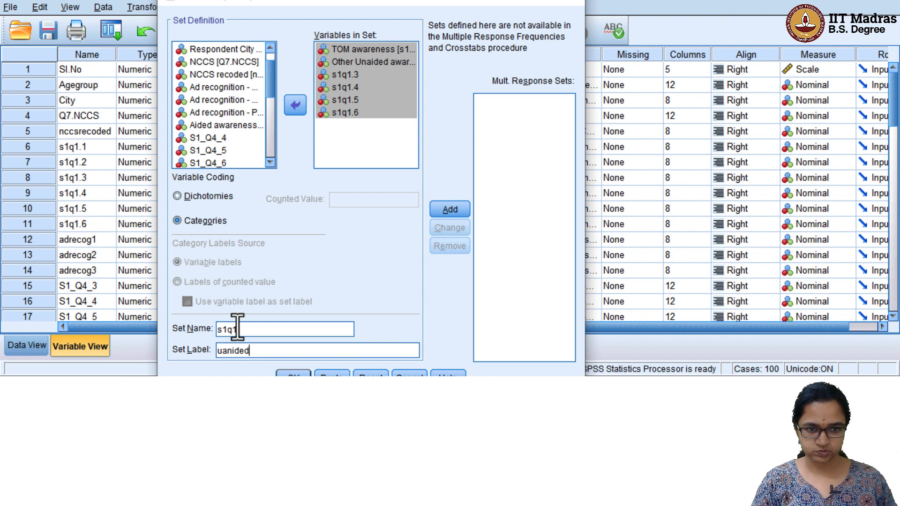
pyautogui.write(' awareness')
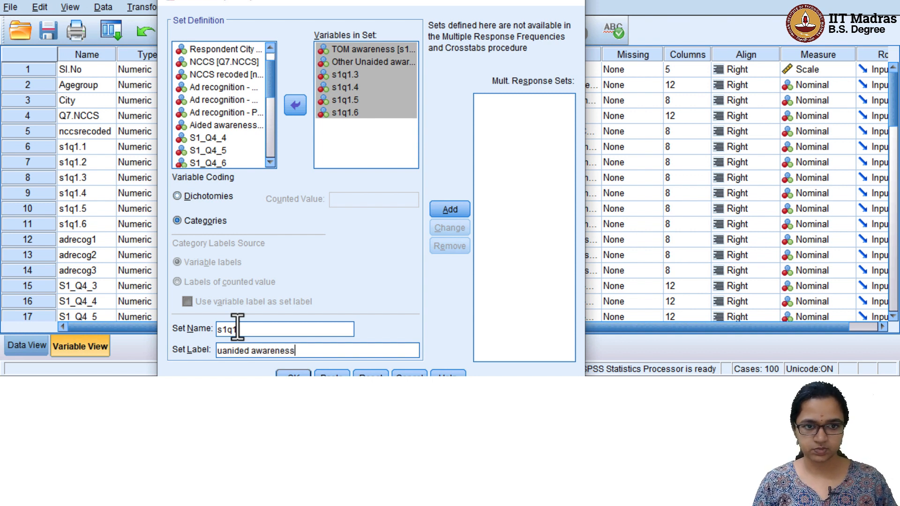
pyautogui.click(217, 351)
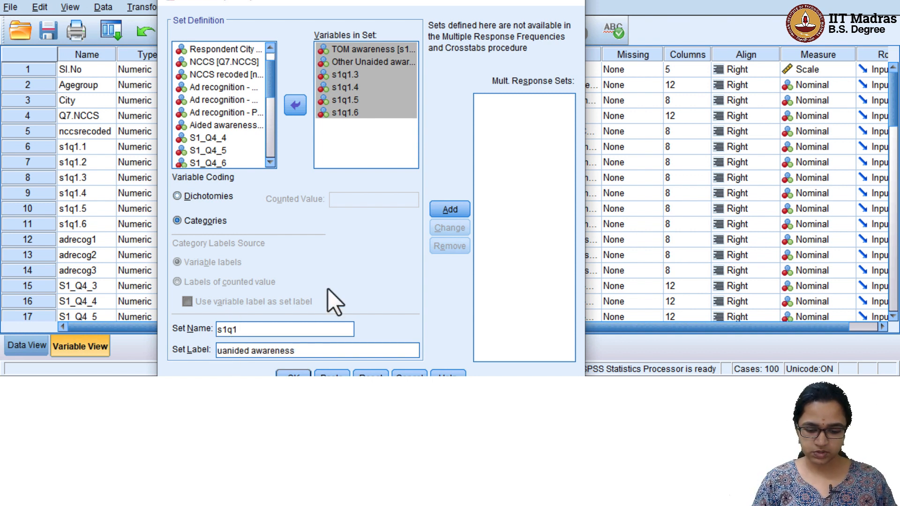
pyautogui.press('Delete')
pyautogui.write('U')
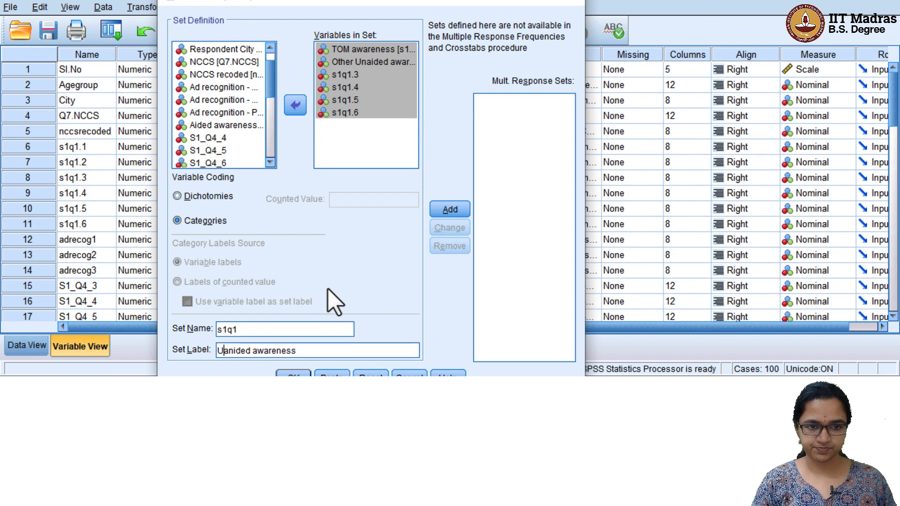
# - Add the s1q1 set to the multiple response sets and run the definition to generate its output table
pyautogui.click(456, 206)
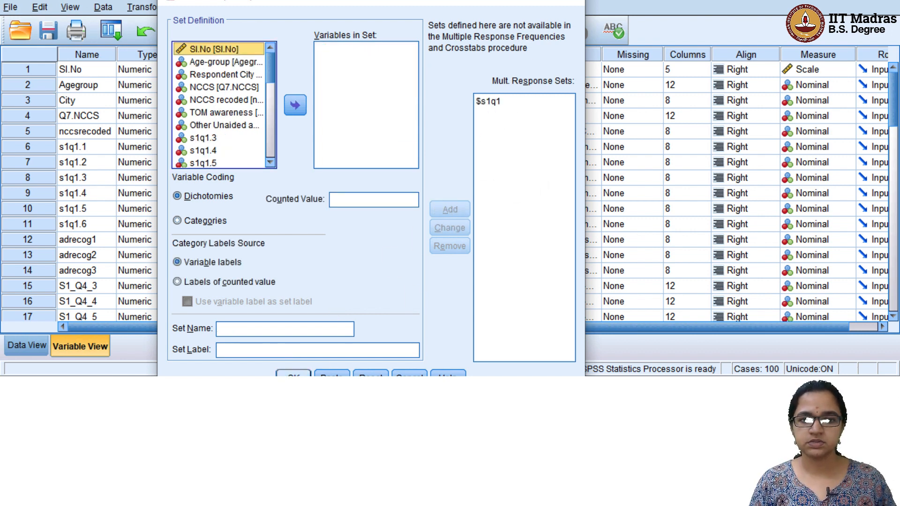
pyautogui.click(292, 374)
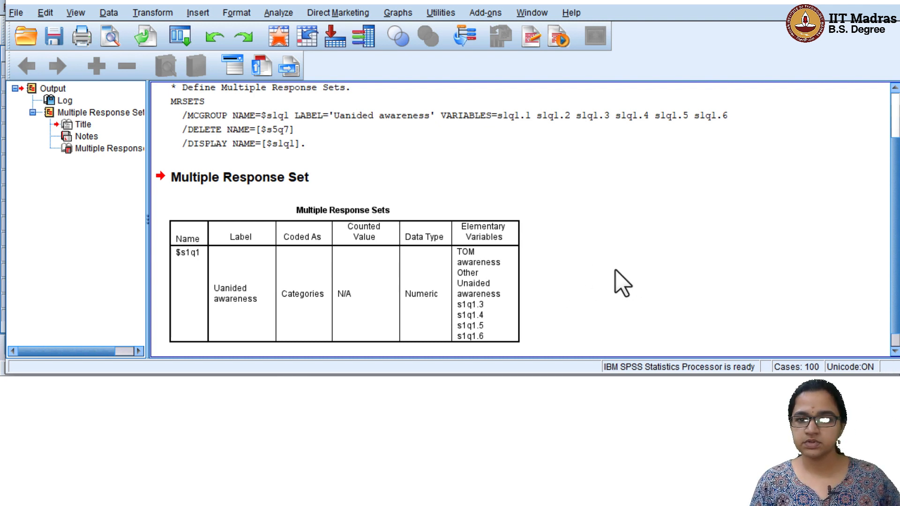
pyautogui.scroll(-1, 619, 270)
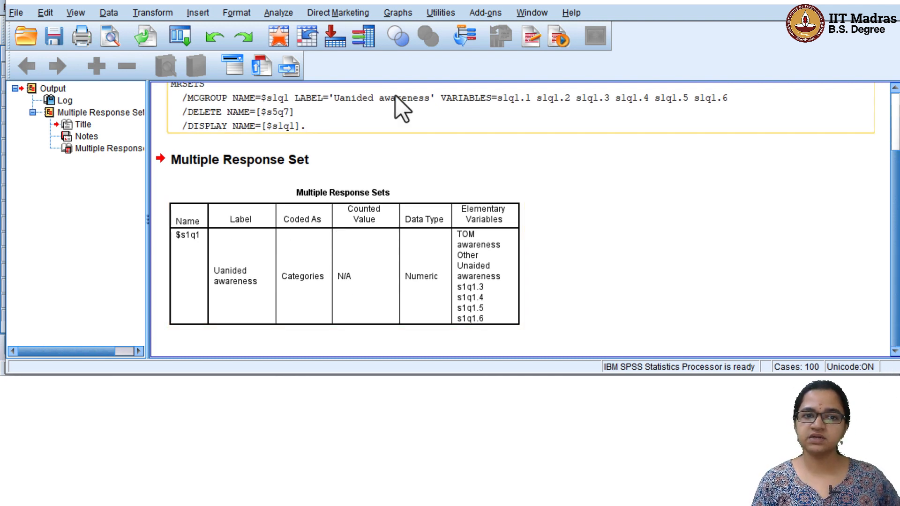